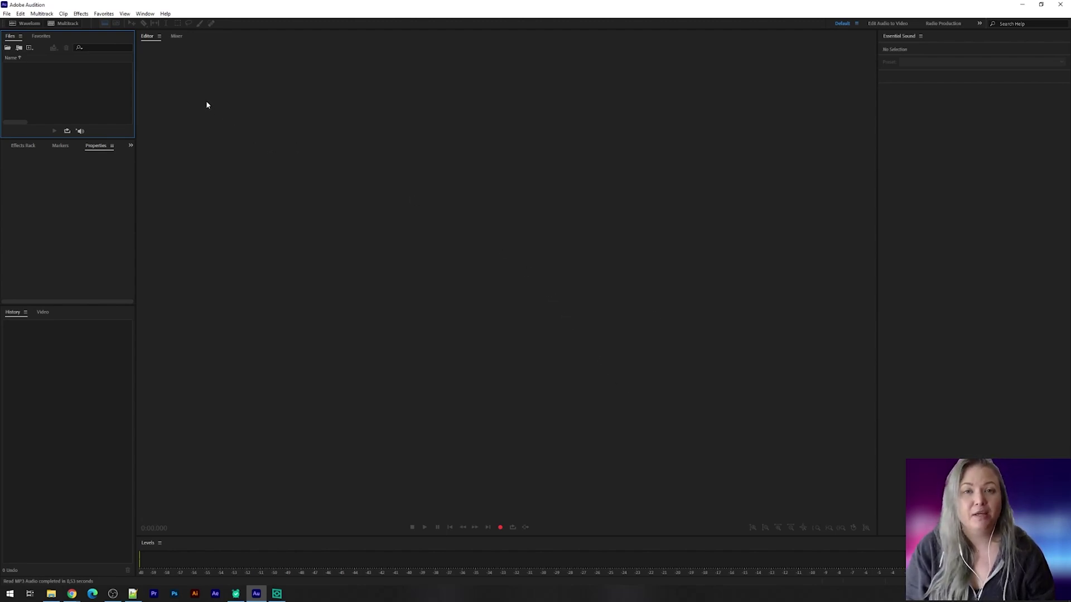
Open the song 'MAGNUS & Whats God - Sanity [NCS Release].mp3' in the Waveform editor
left_click(9, 15)
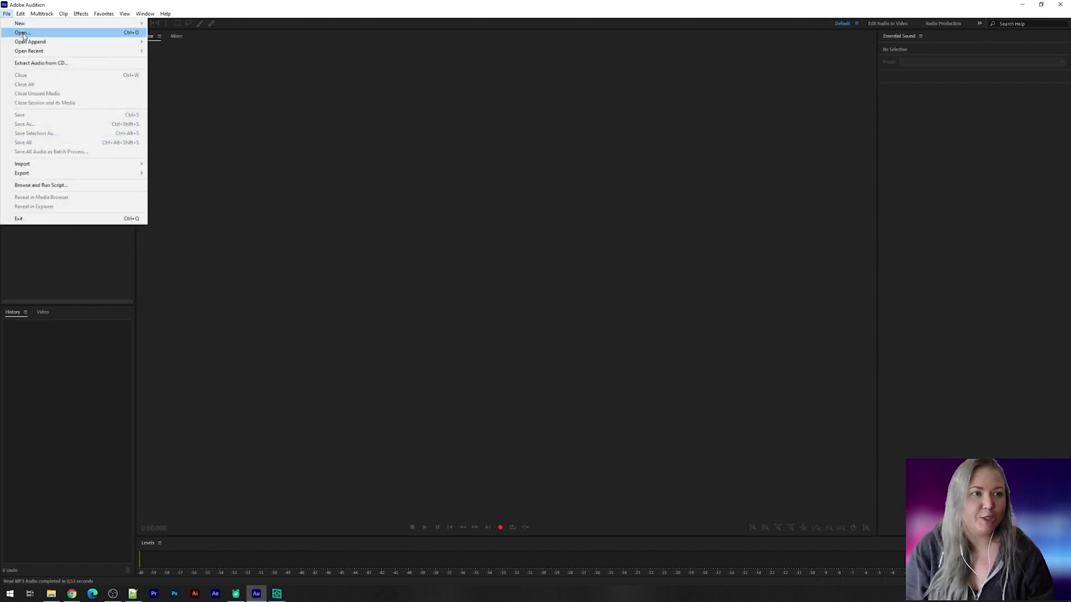
left_click(22, 33)
double_click(197, 200)
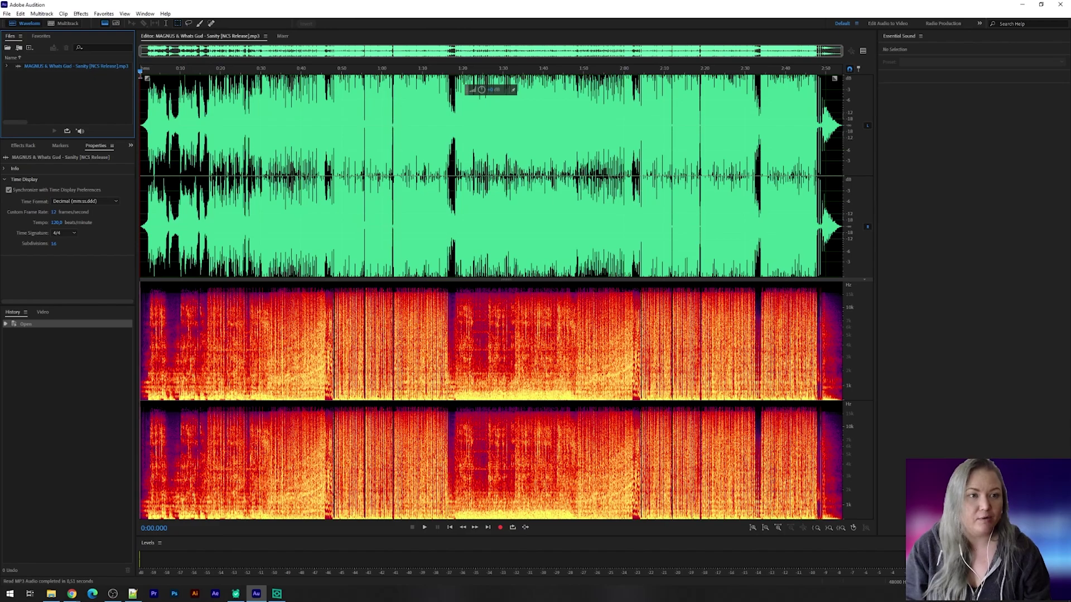
left_click_drag(140, 71, 245, 87)
key("space")
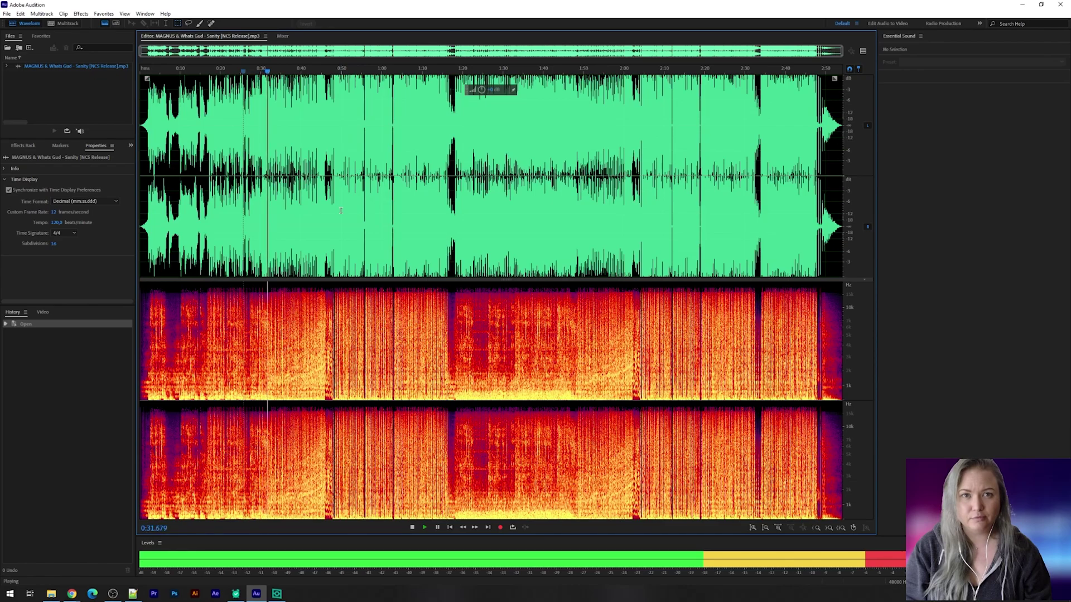
key("space")
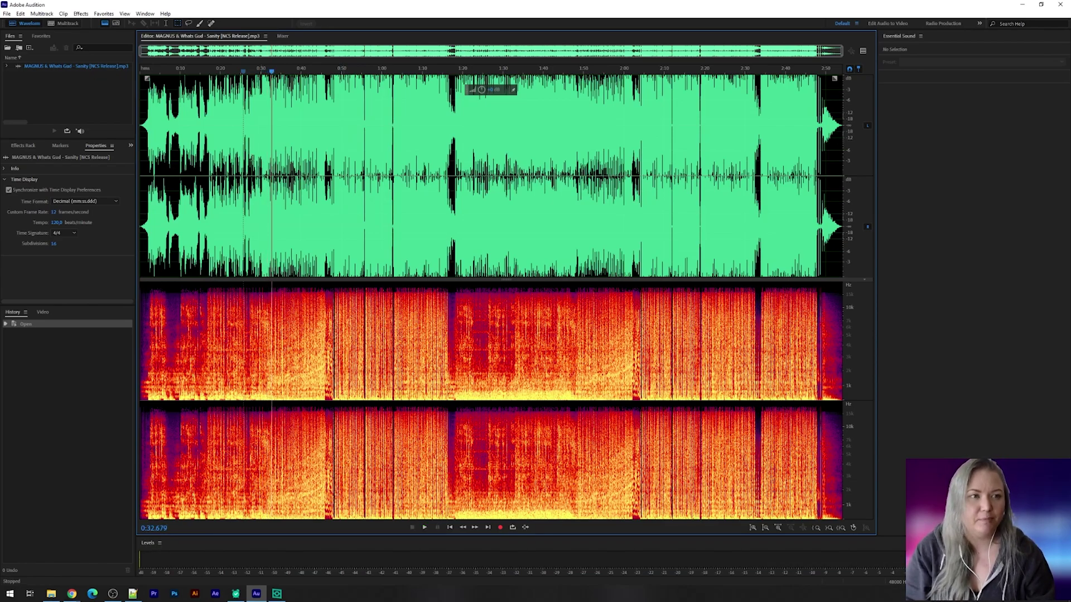
Bring up the Effects > Time and Pitch > Stretch and Pitch (process) dialog for the song
left_click(86, 16)
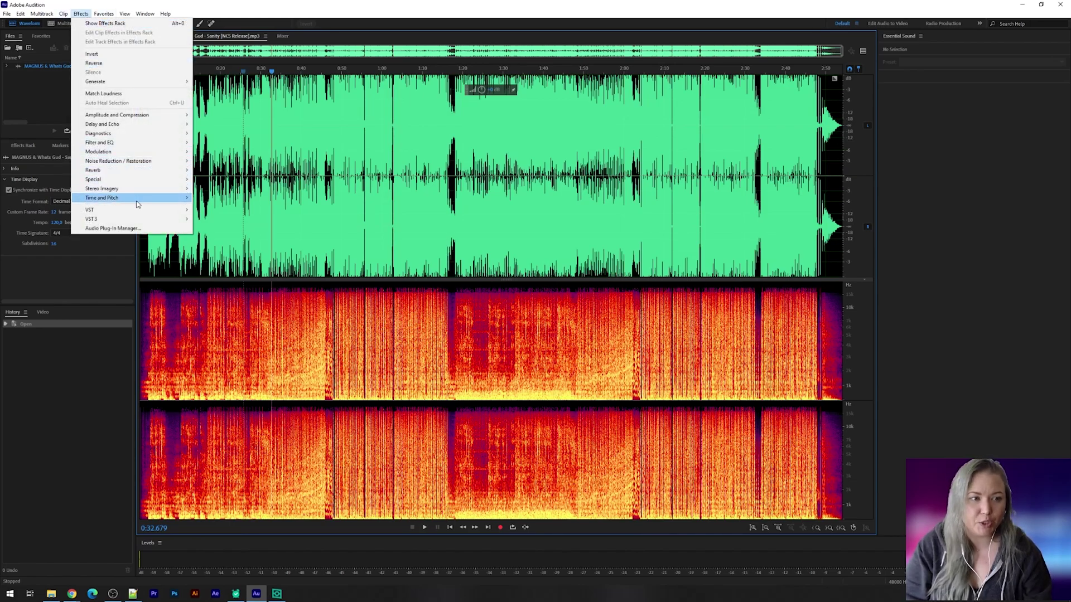
mouse_move(137, 205)
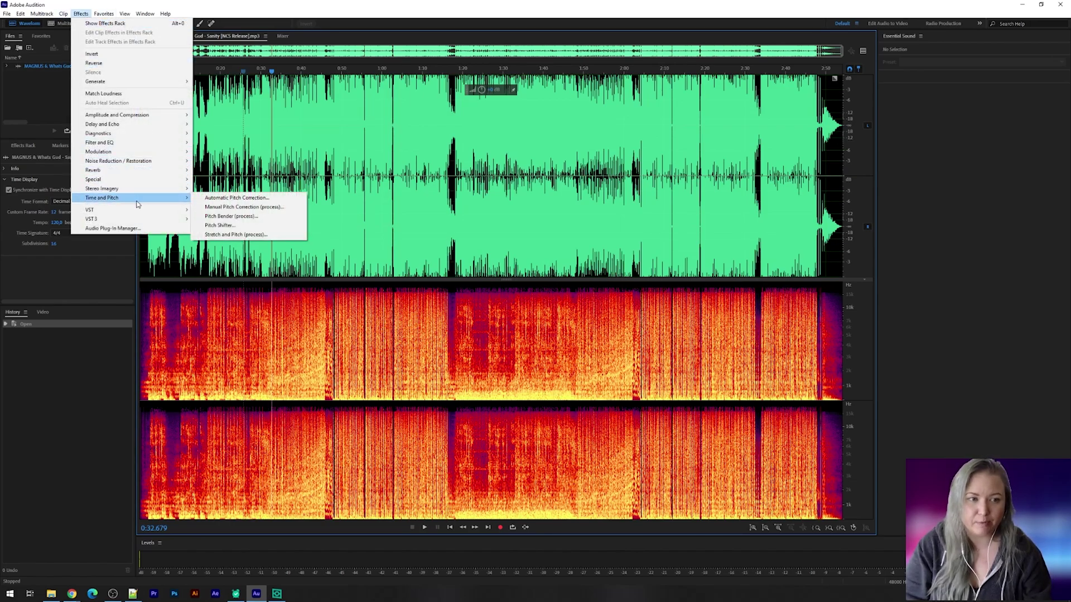
left_click(260, 235)
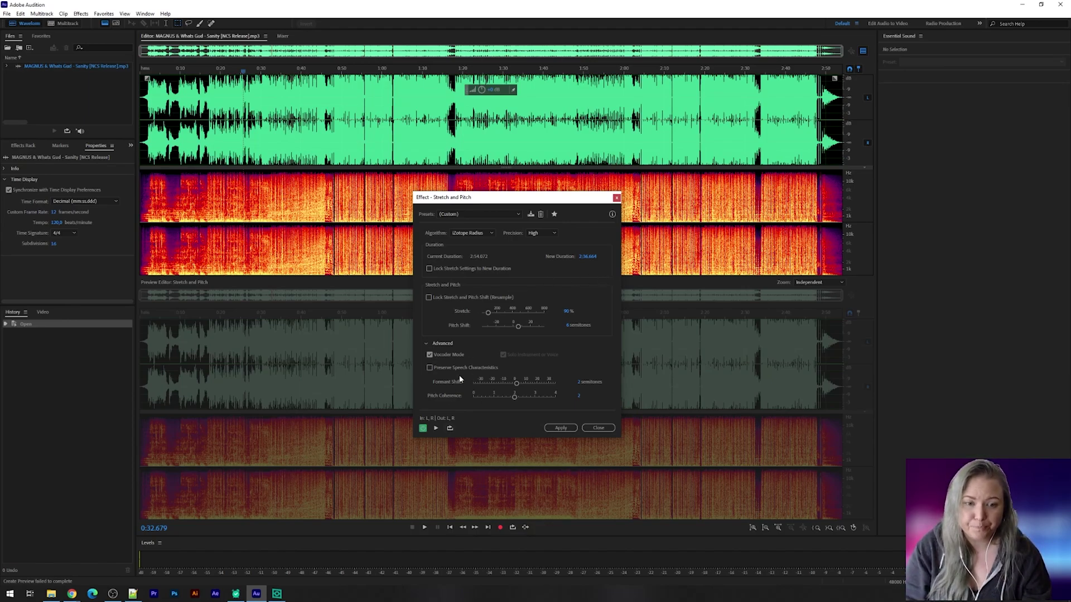
Collapse, re-expand, then collapse again the Advanced section of Stretch and Pitch
left_click(426, 346)
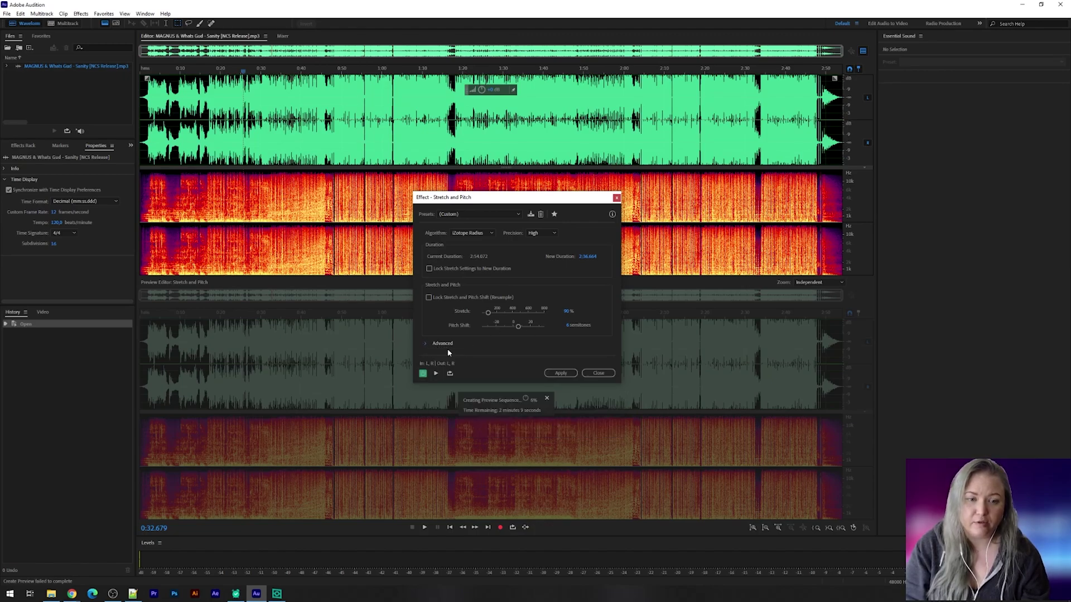
left_click(427, 343)
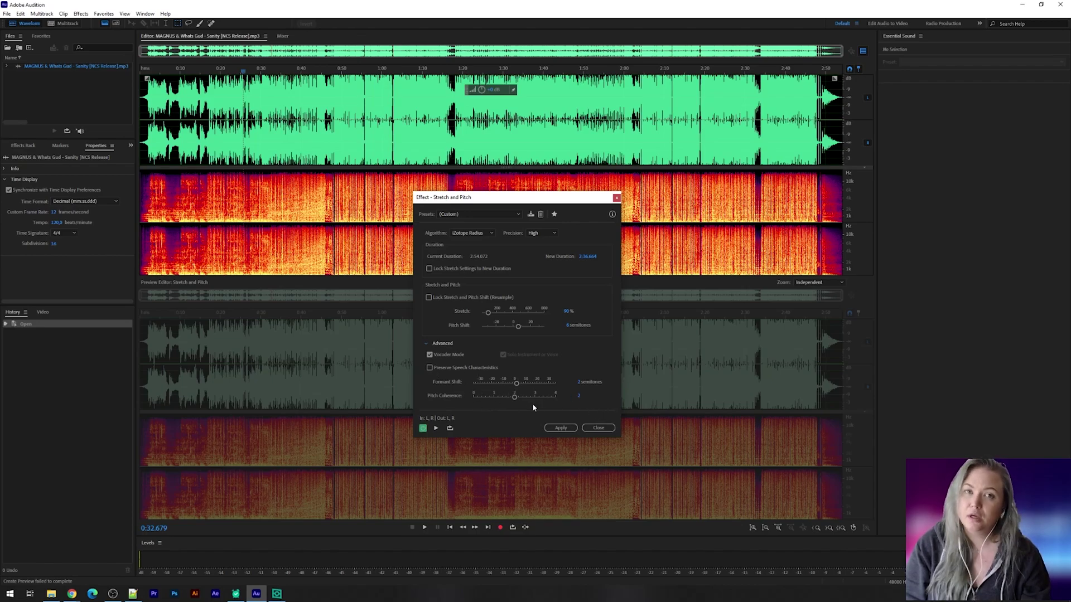
left_click(425, 343)
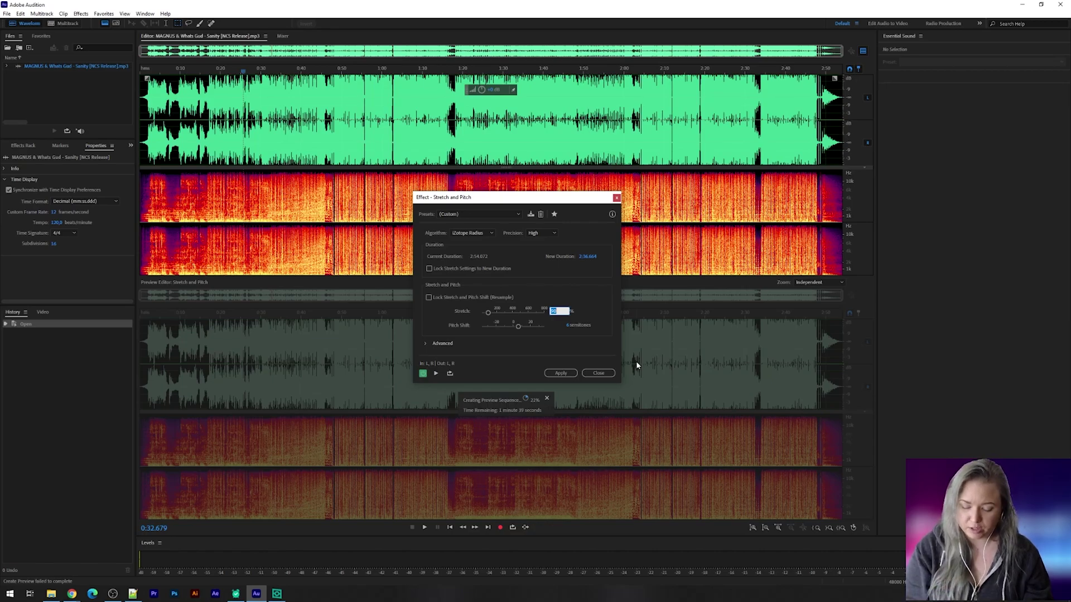
Set Stretch to 90% and Pitch Shift to 5 semitones in the Stretch and Pitch dialog
type("100")
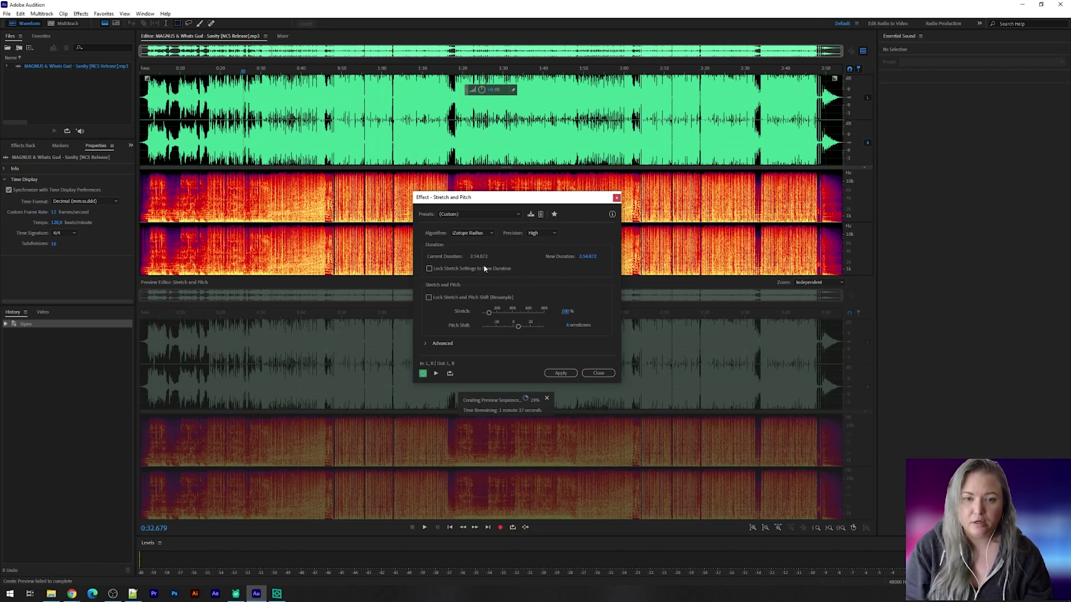
left_click(516, 267)
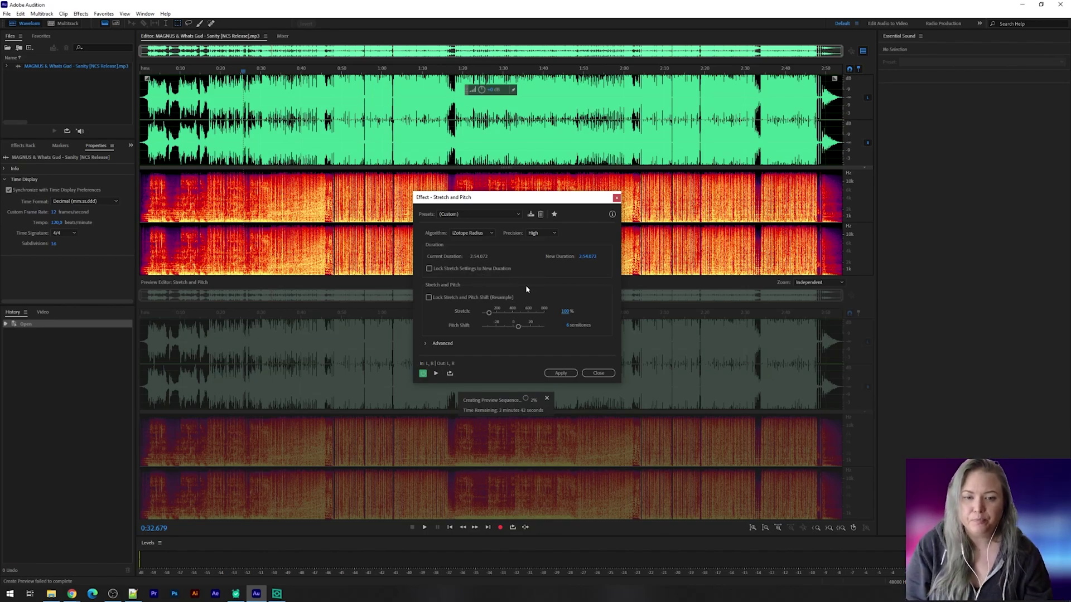
left_click(564, 311)
type("90")
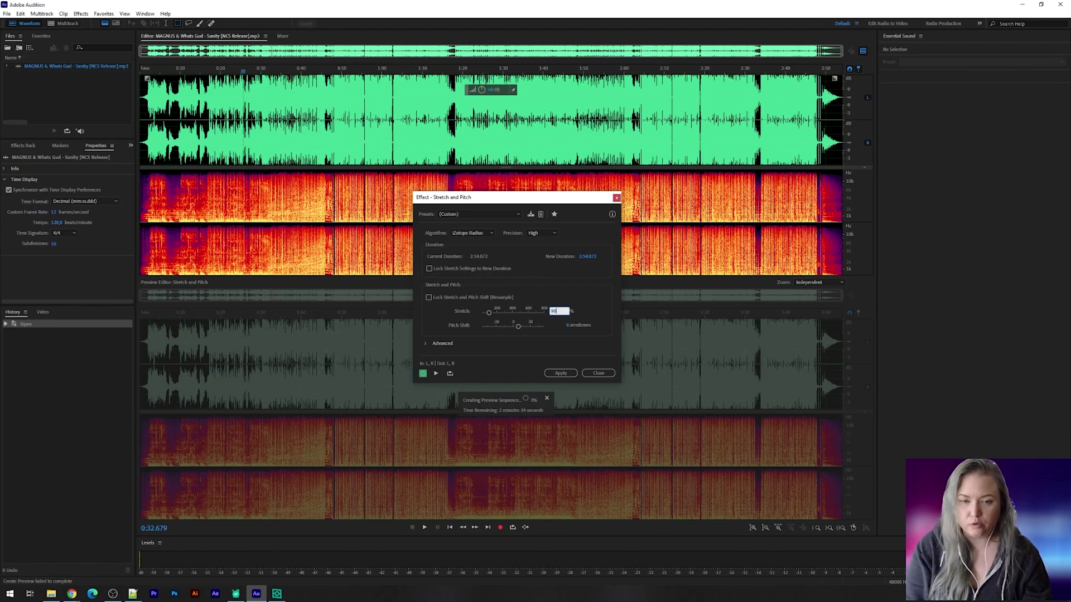
key("Return")
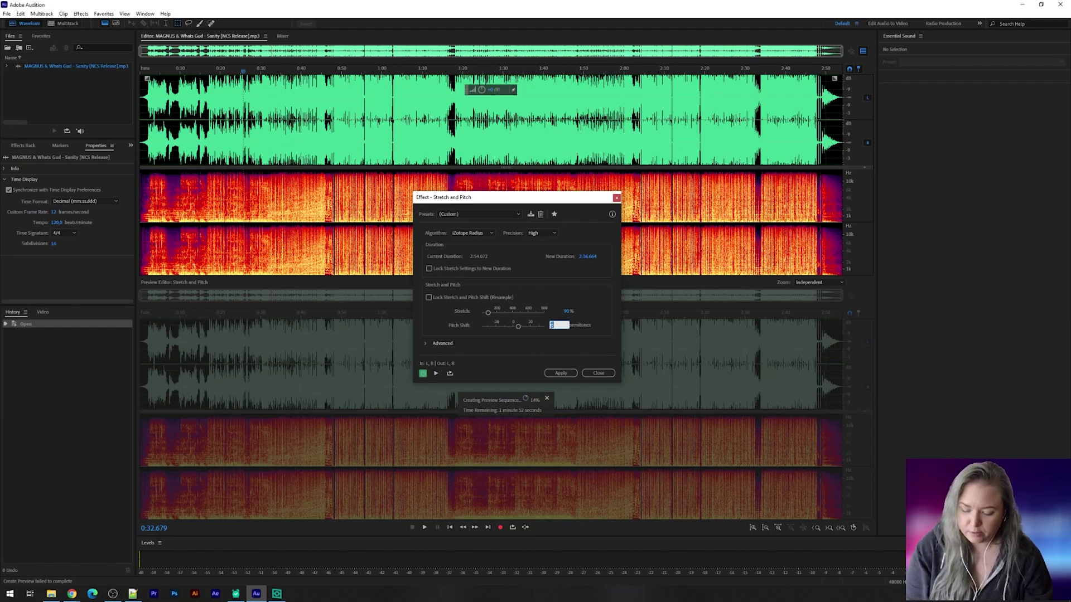
key("Return")
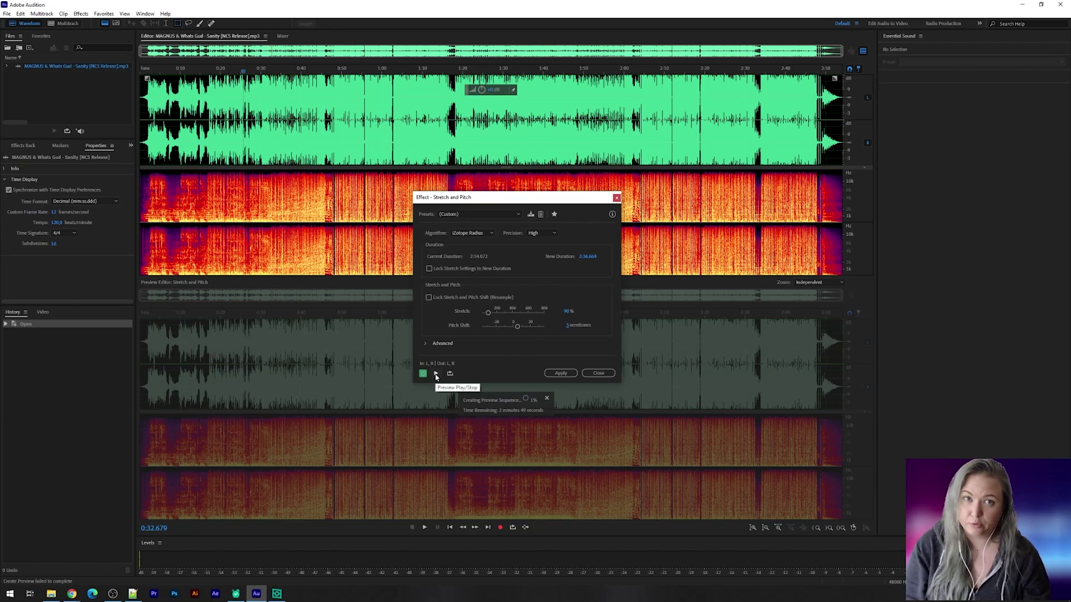
left_click(435, 375)
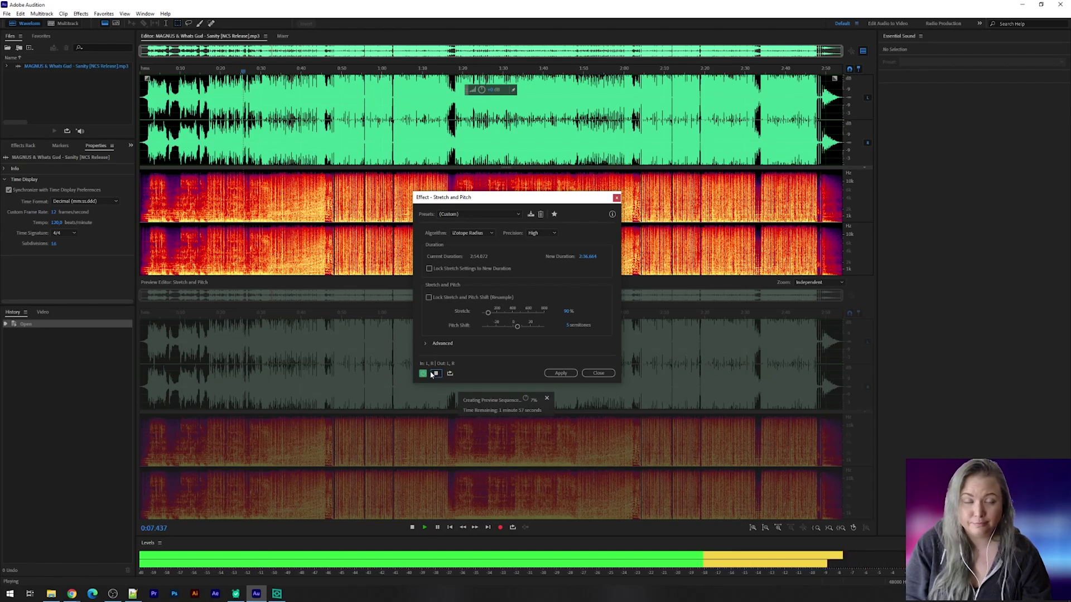
left_click(436, 374)
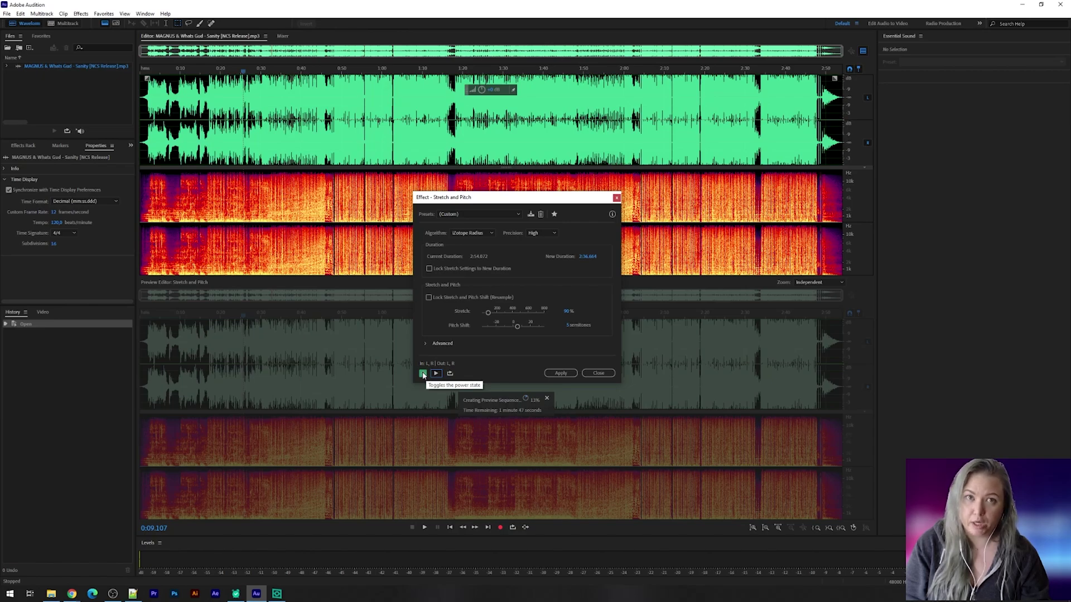
left_click(436, 373)
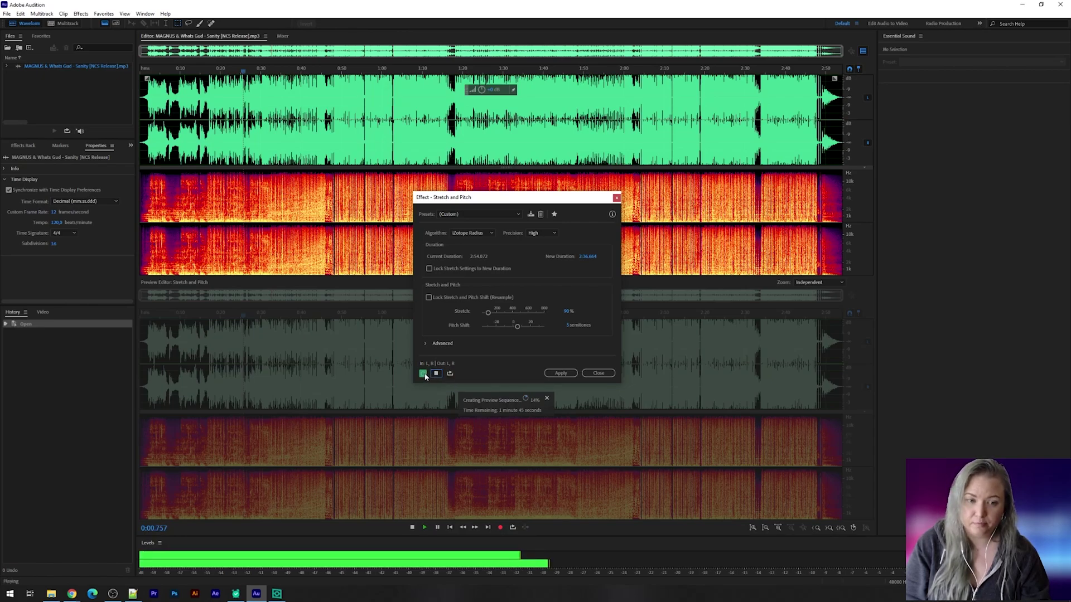
left_click(423, 374)
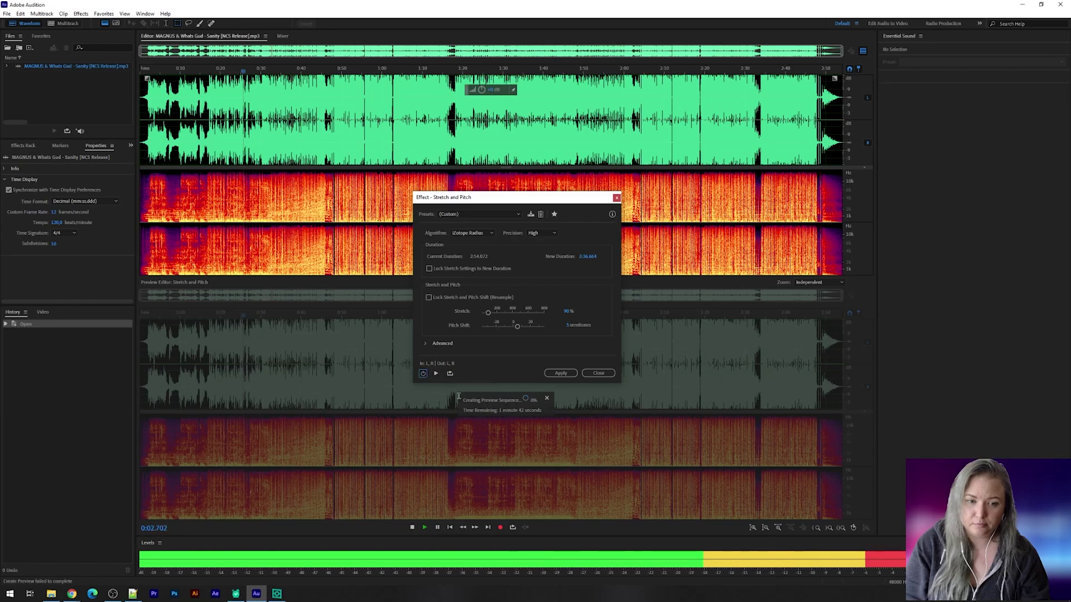
left_click(423, 374)
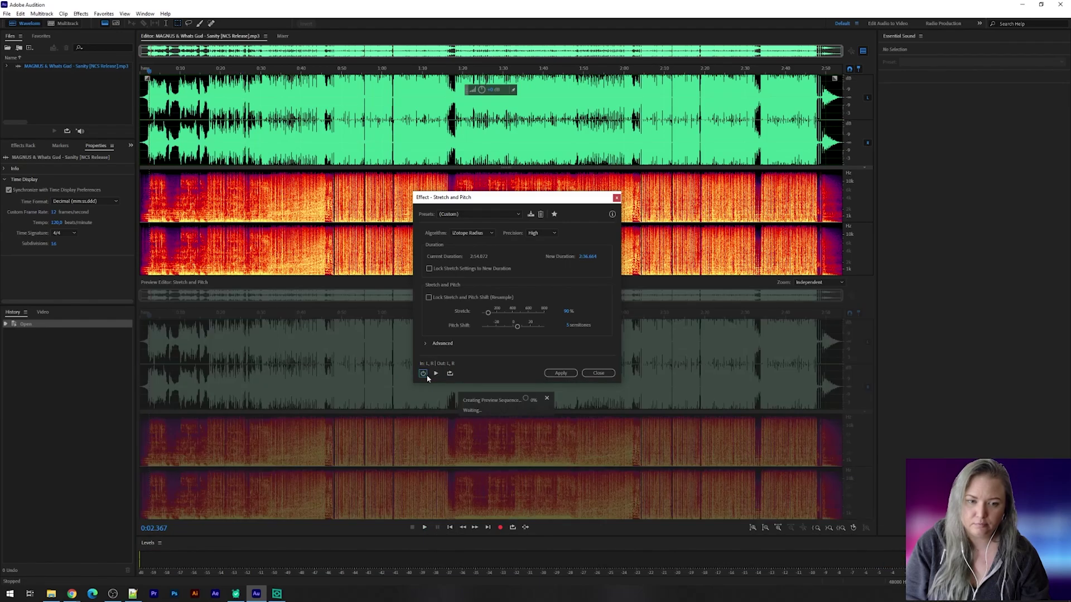
left_click(435, 374)
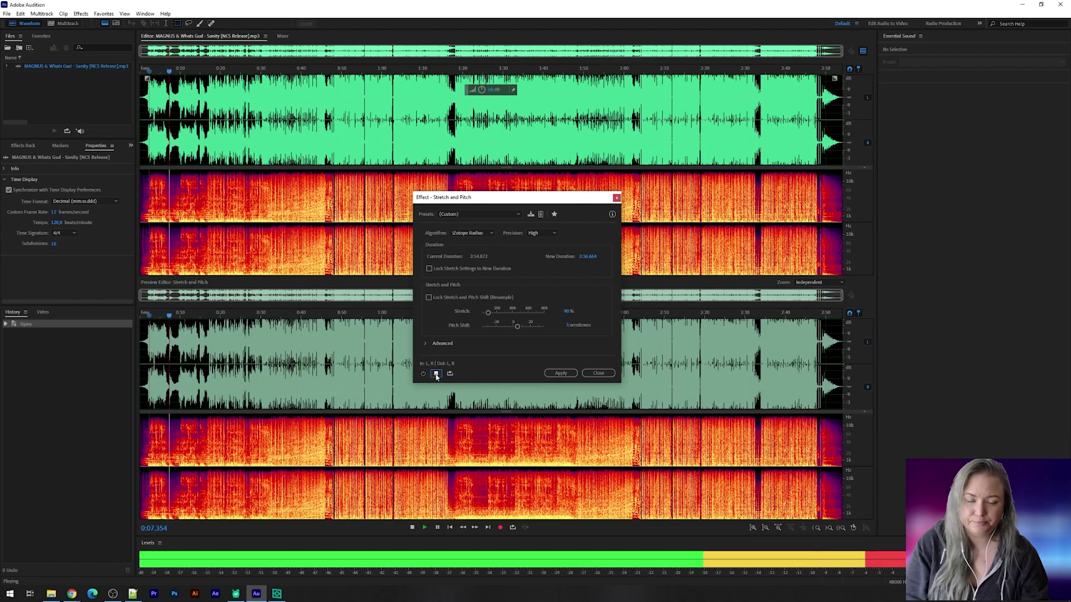
left_click(436, 375)
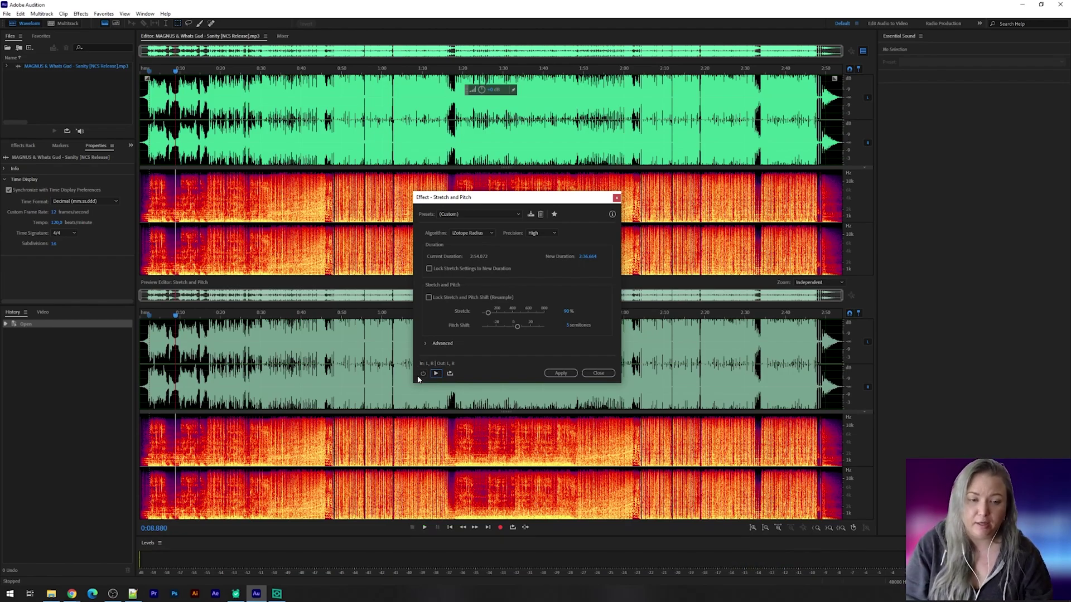
left_click(422, 373)
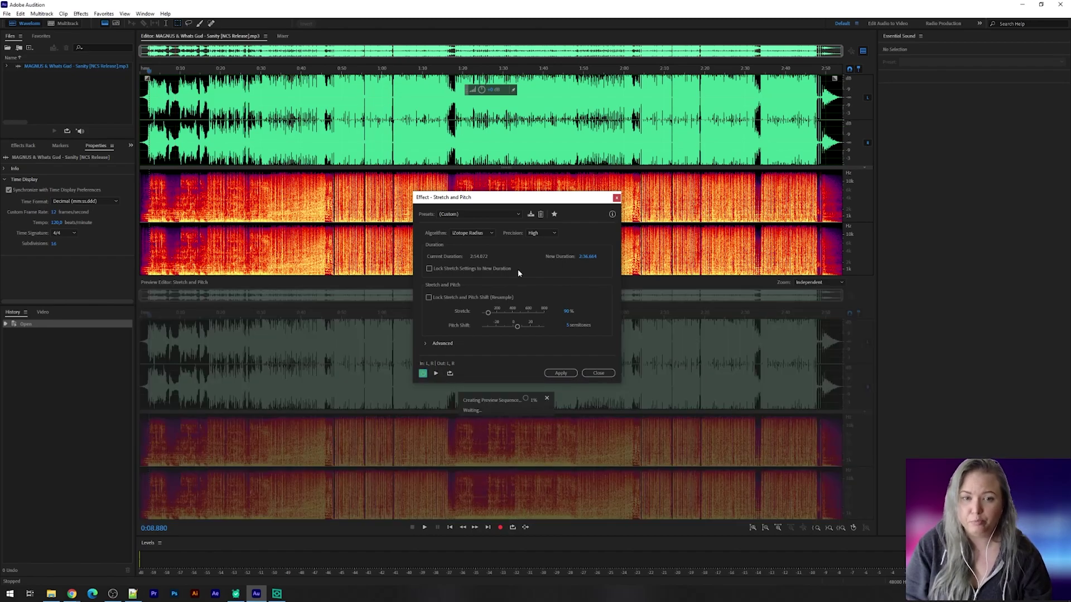
left_click(437, 374)
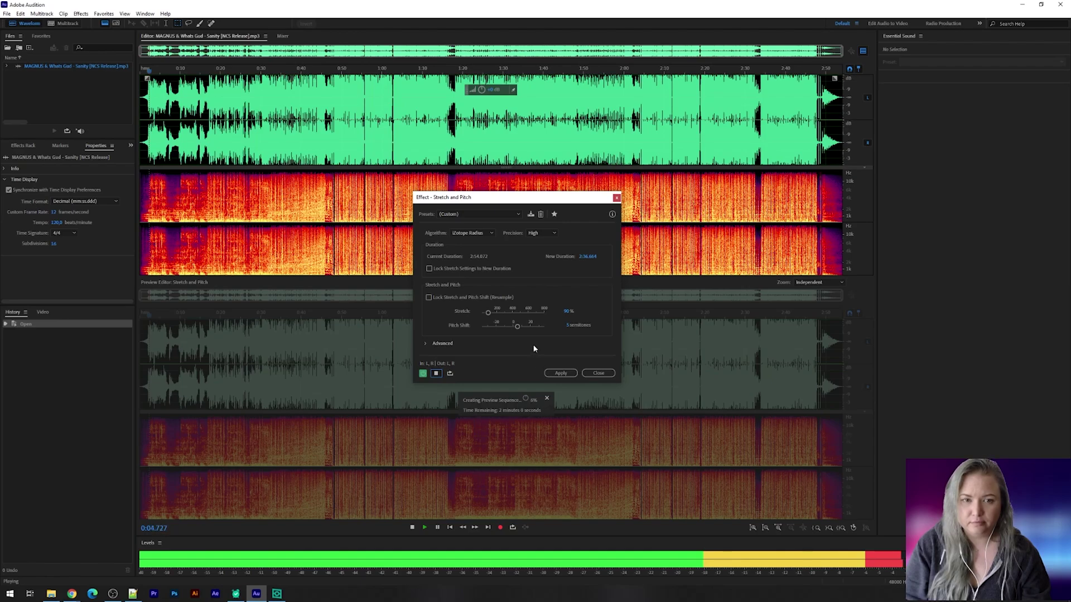
left_click(436, 373)
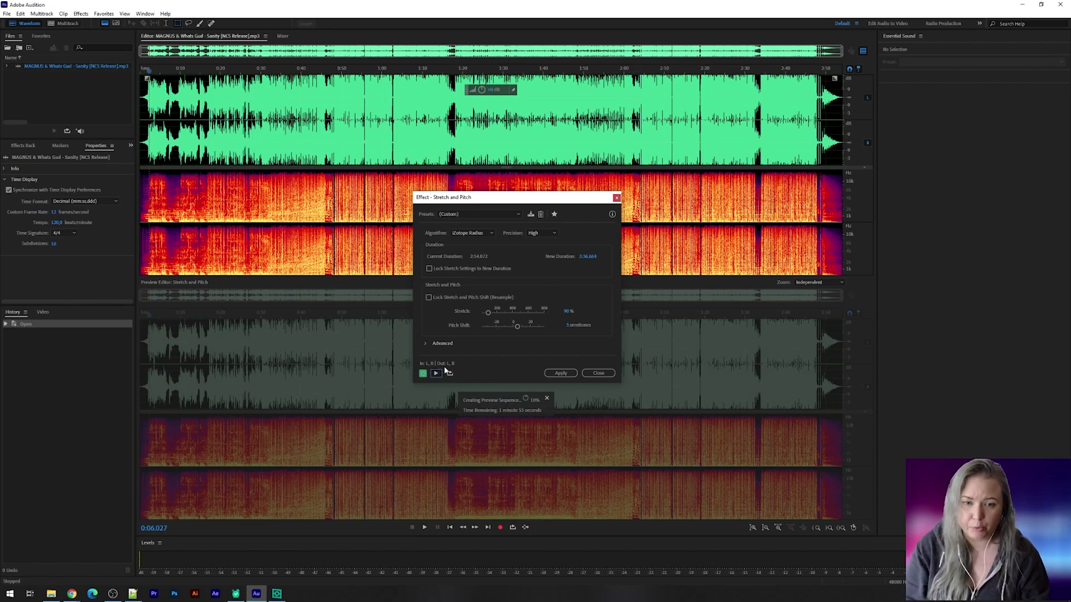
Apply the 90% stretch and 5-semitone pitch shift and let processing finish
left_click(561, 373)
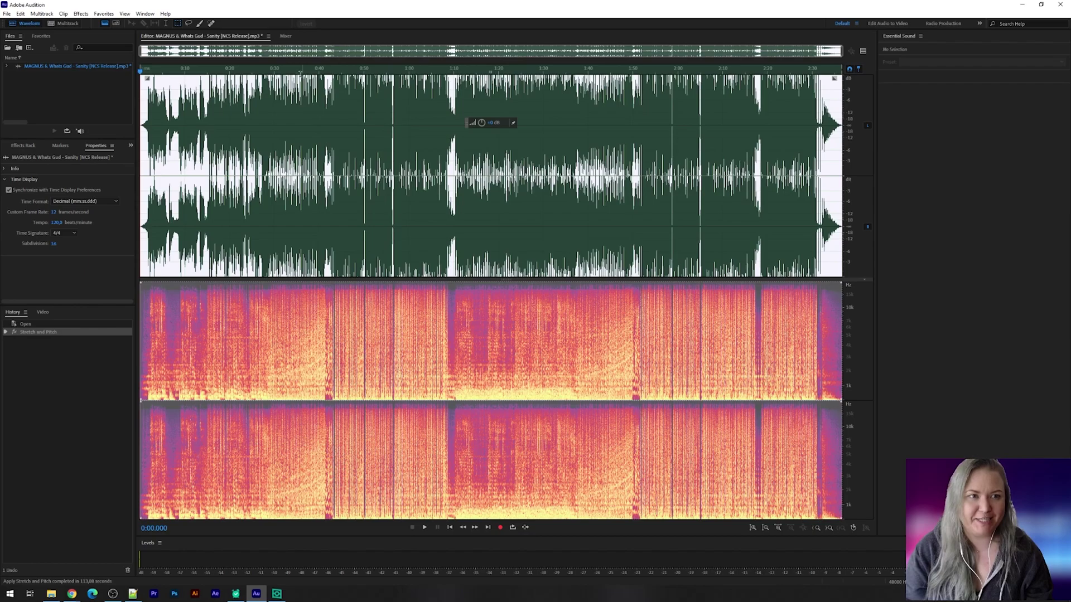
Play the pitched-up song, stop around 0:44, and move the playhead back to 0:26
left_click(290, 92)
key("space")
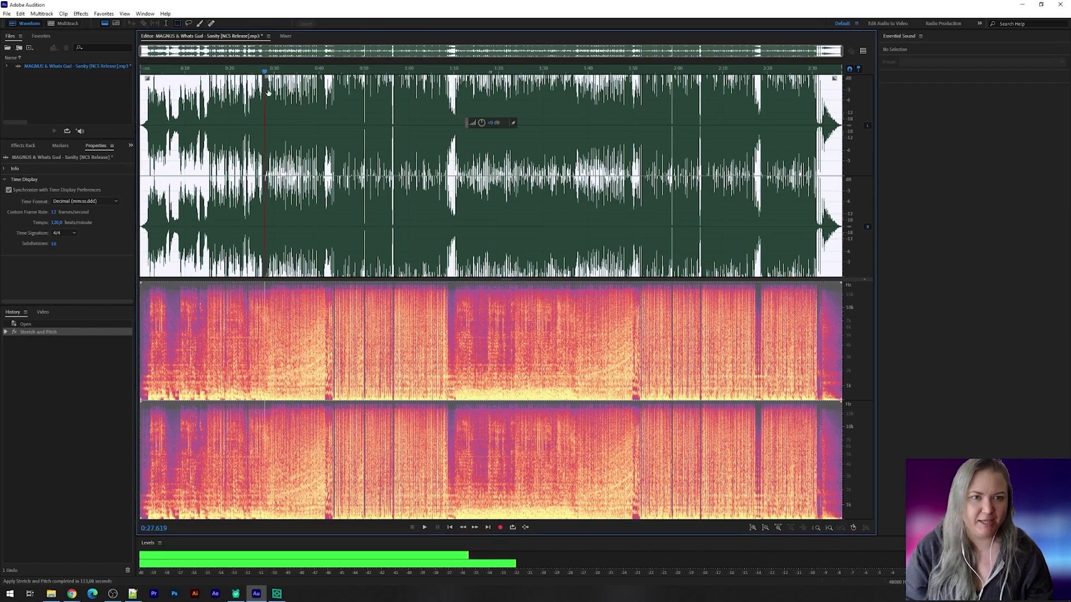
key("space")
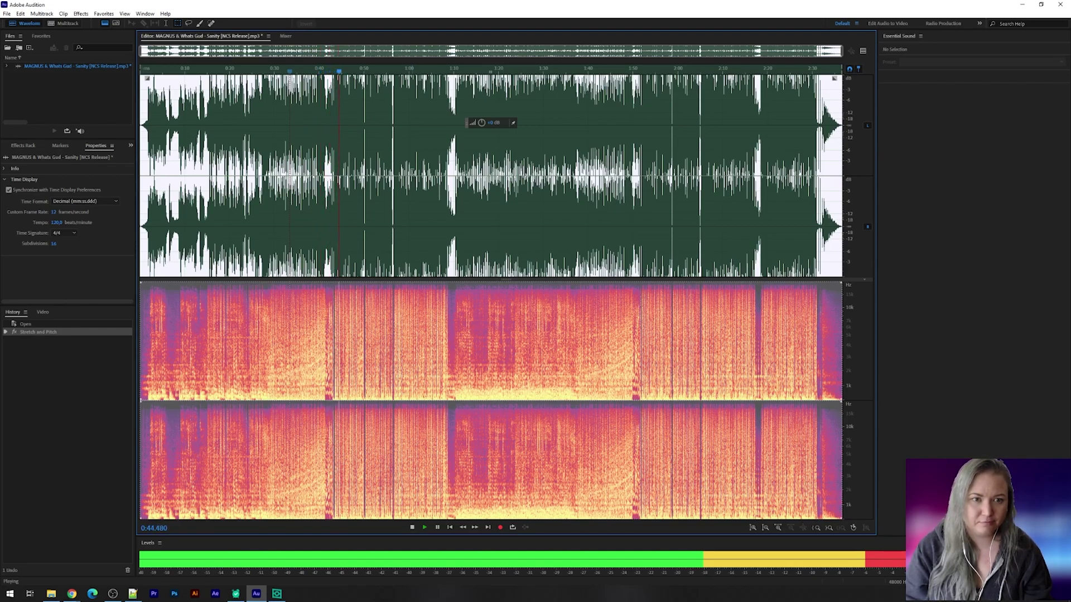
key("space")
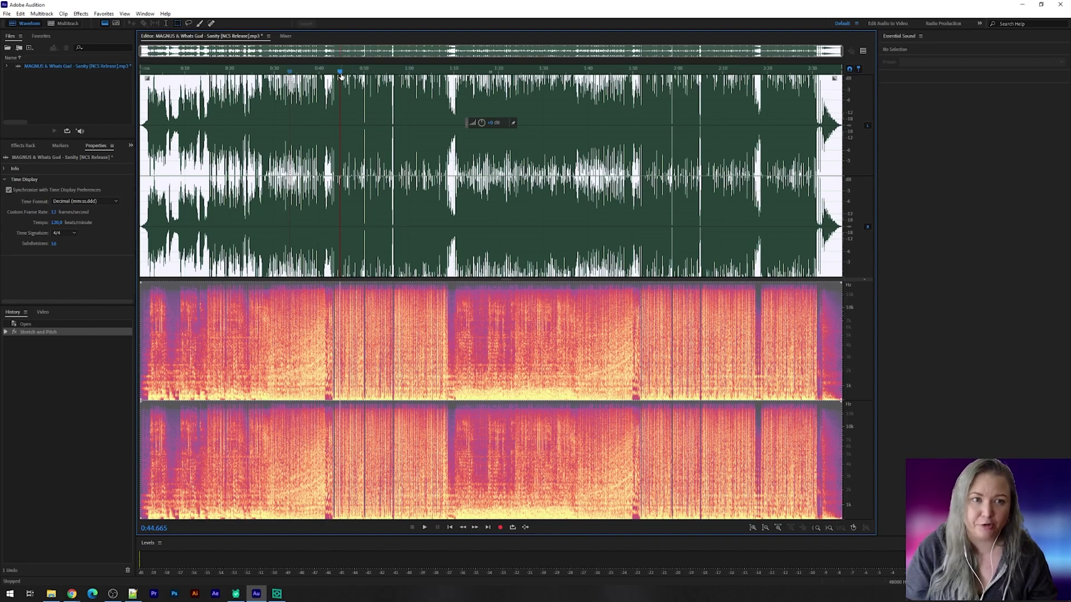
left_click_drag(340, 72, 259, 89)
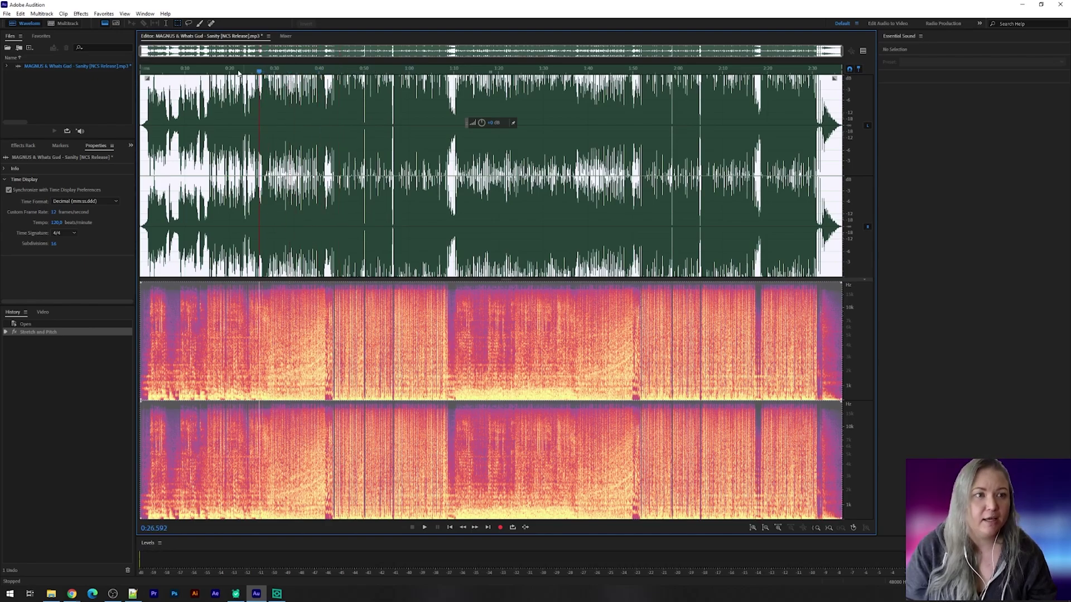
Open the Graphic Equalizer (30 Bands) and load the Lead Vocal - Presence and Clarity preset
left_click(82, 15)
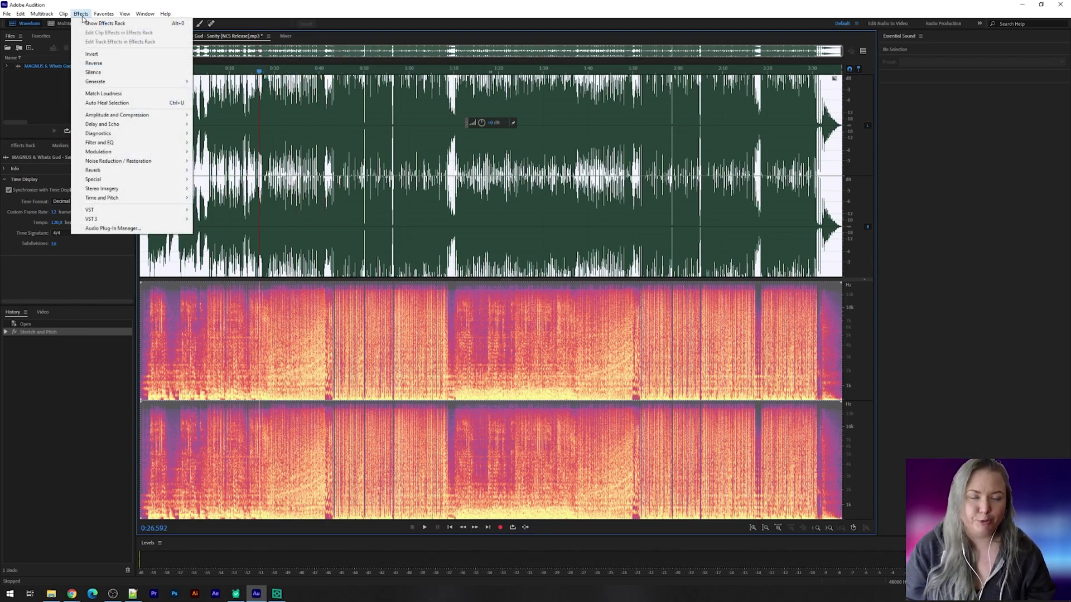
mouse_move(140, 146)
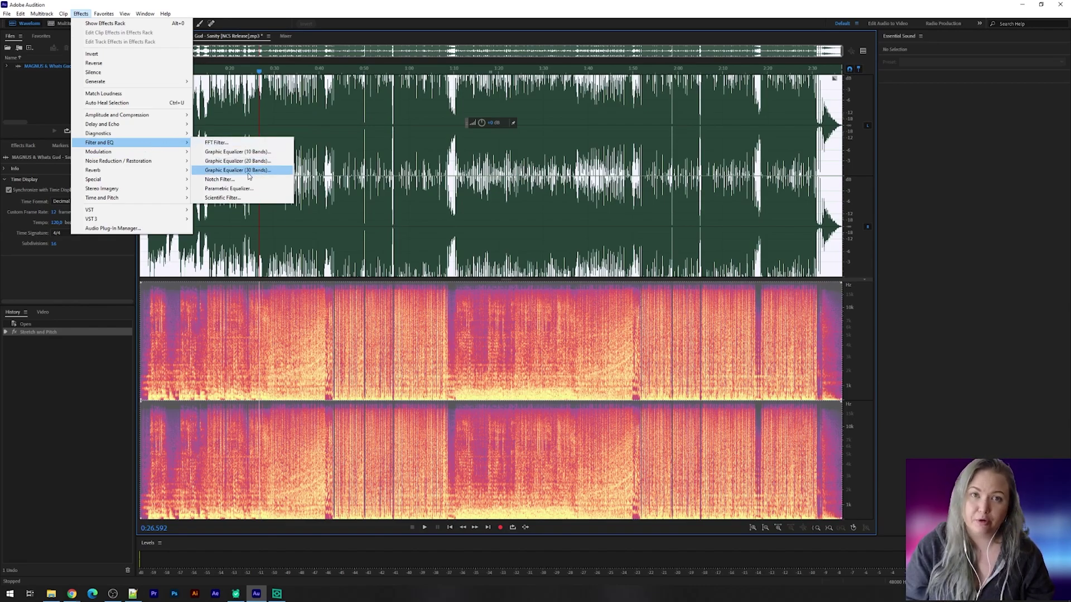
left_click(257, 176)
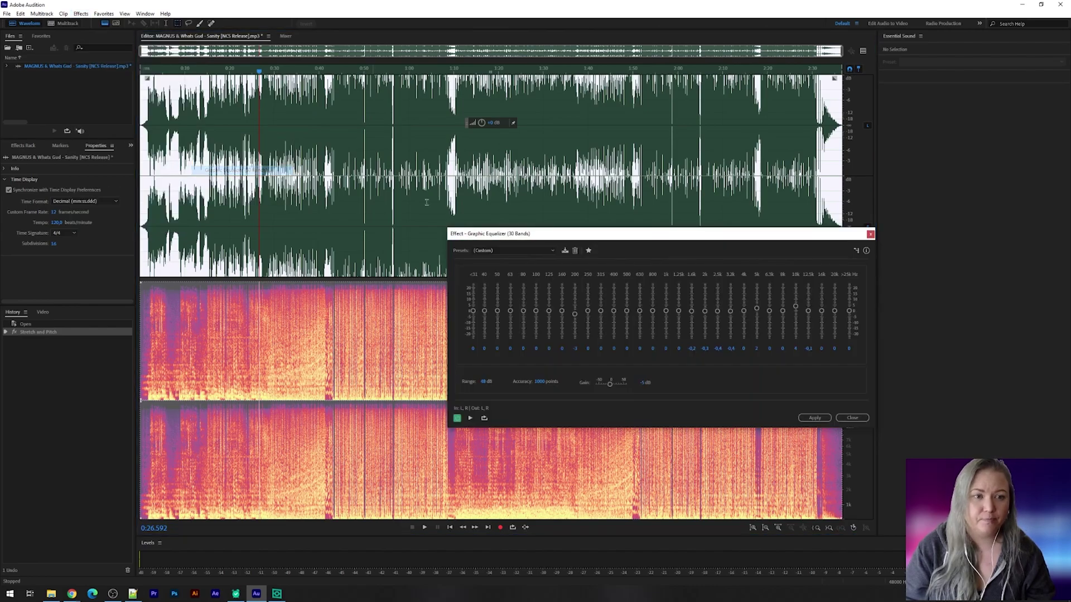
left_click_drag(611, 235, 503, 167)
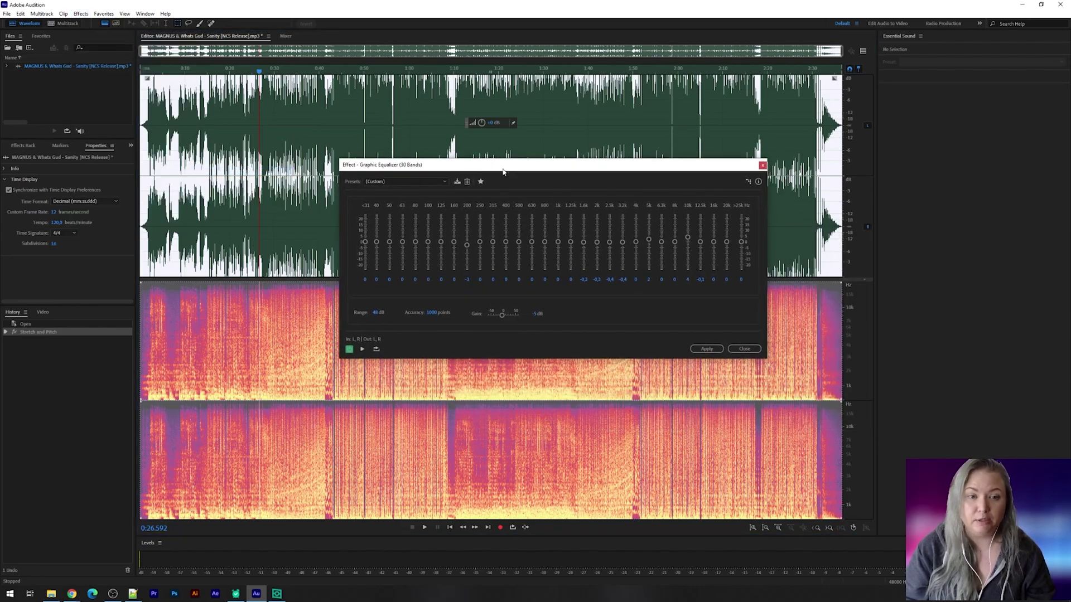
left_click(443, 182)
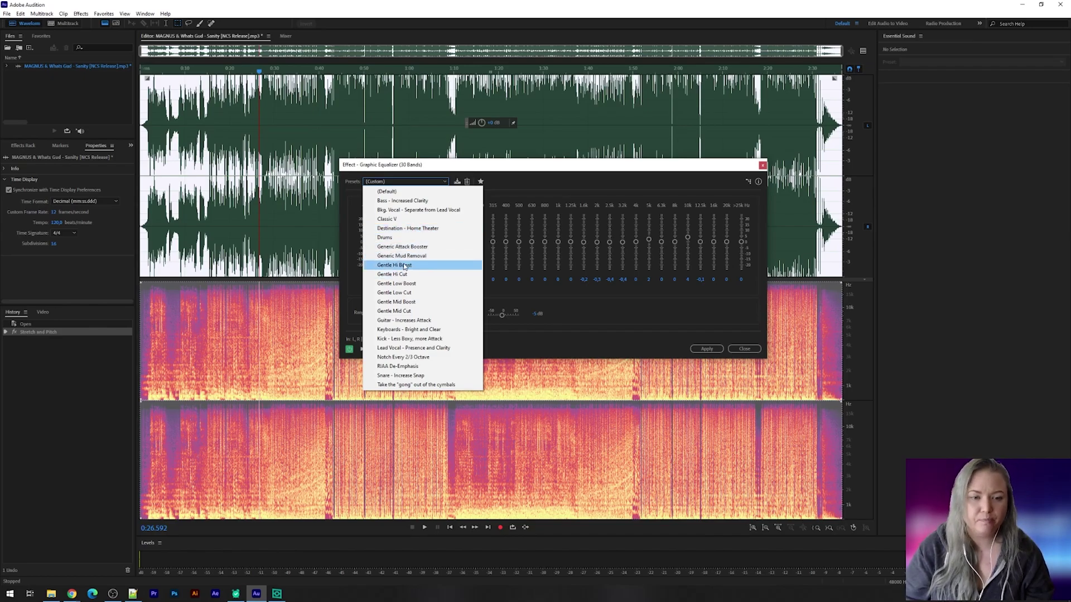
left_click(429, 349)
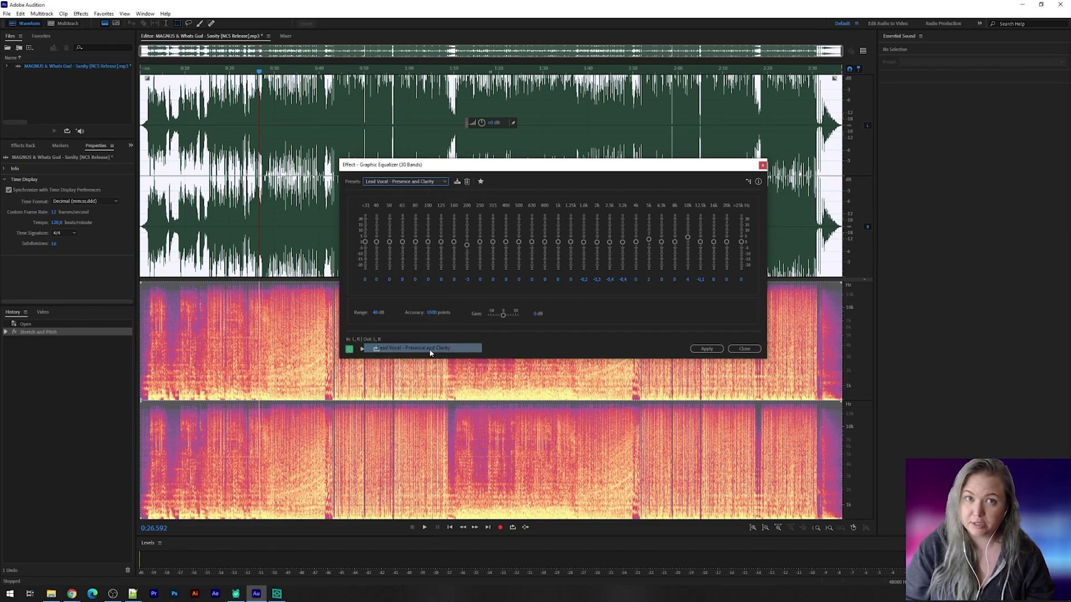
Preview the song with the Lead Vocal EQ toggled on and off to compare
left_click(350, 349)
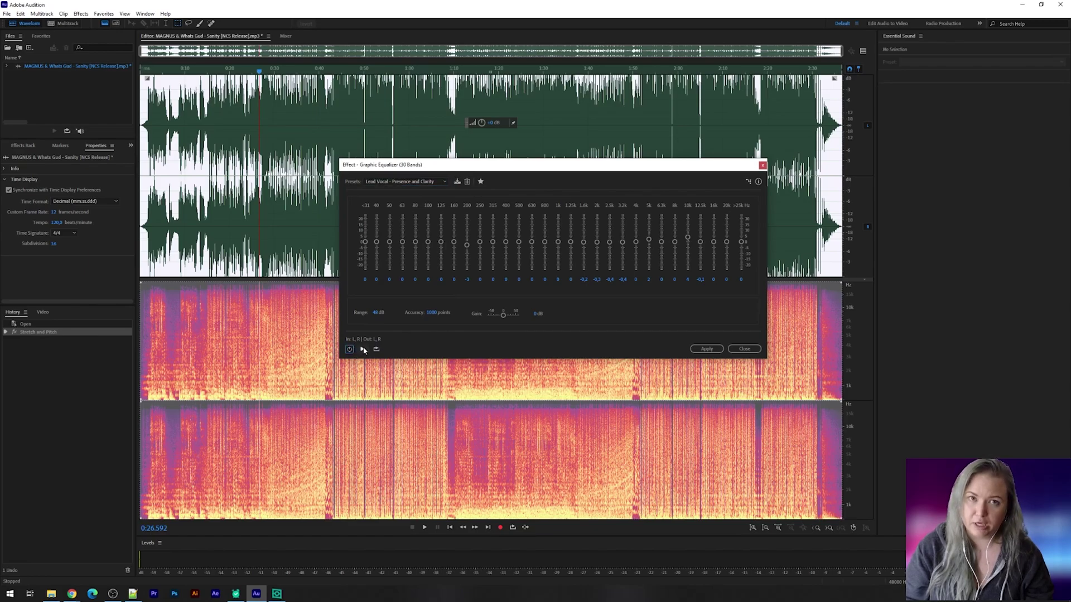
left_click(363, 349)
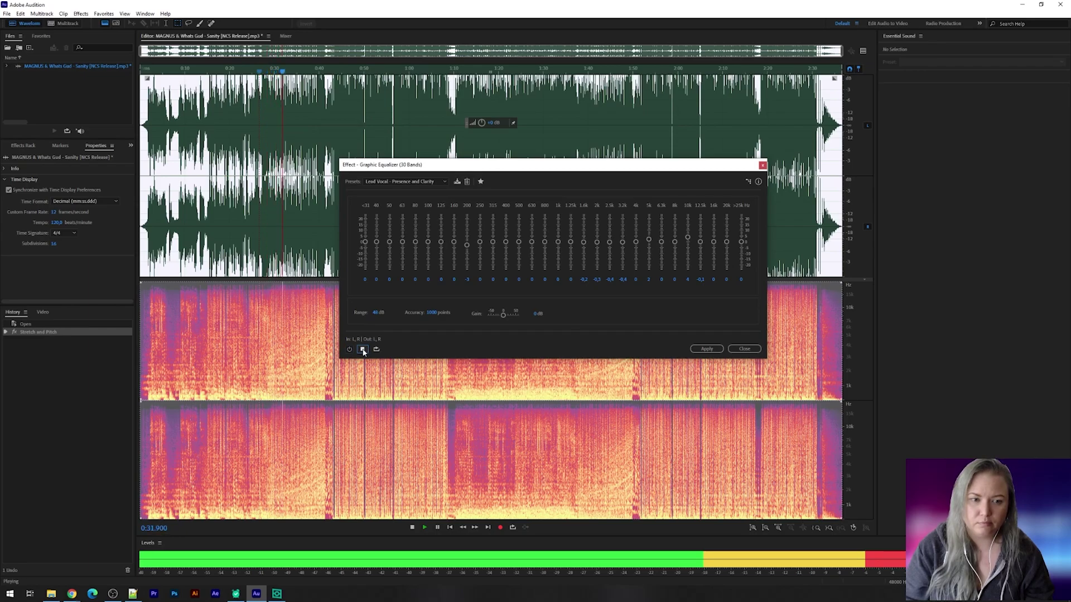
left_click(363, 350)
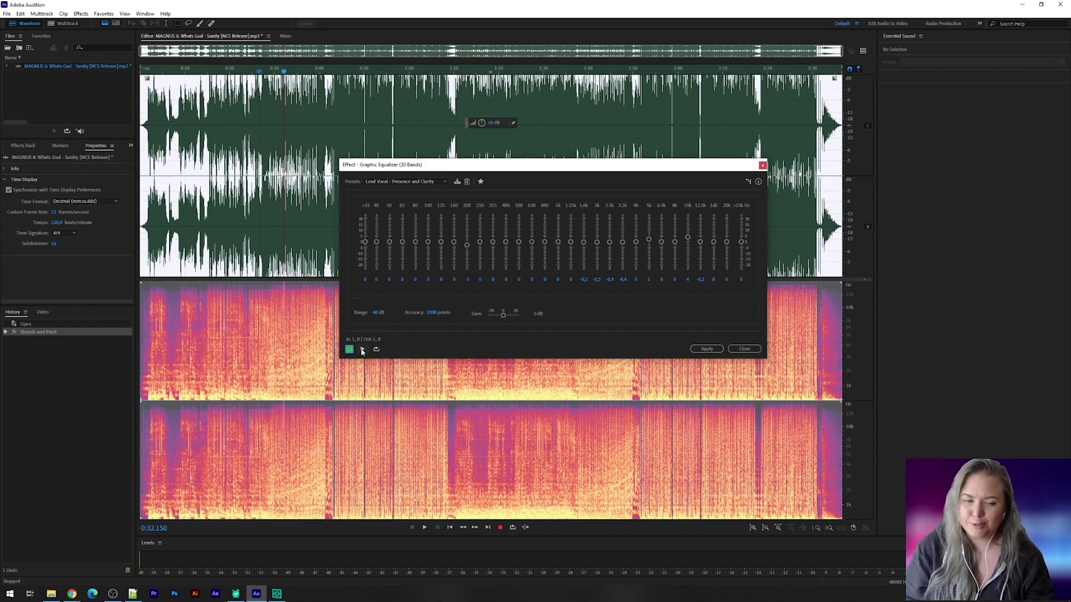
left_click(363, 350)
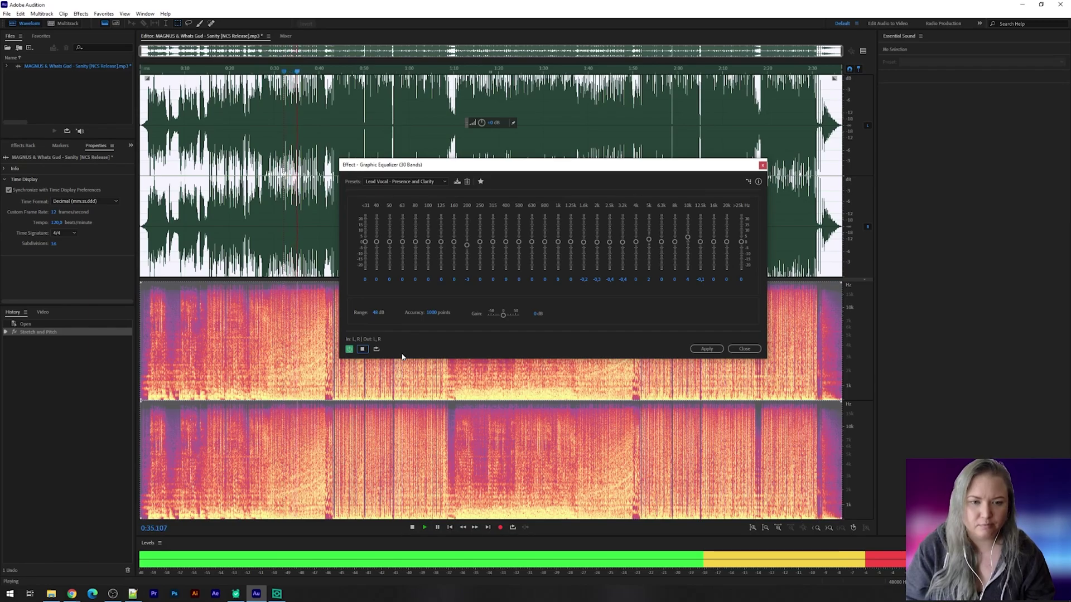
left_click(350, 350)
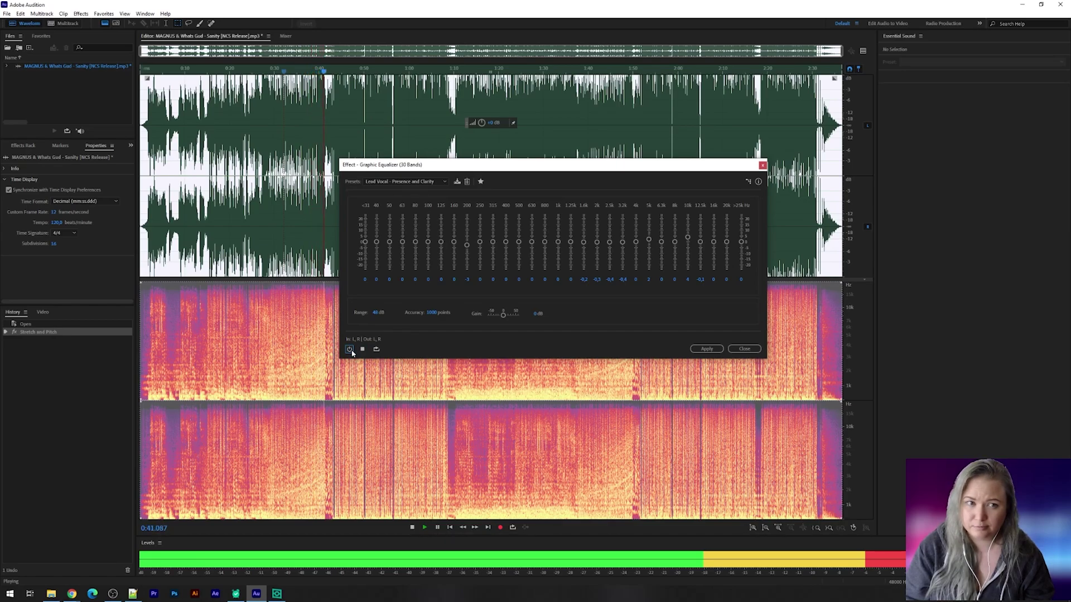
left_click(349, 349)
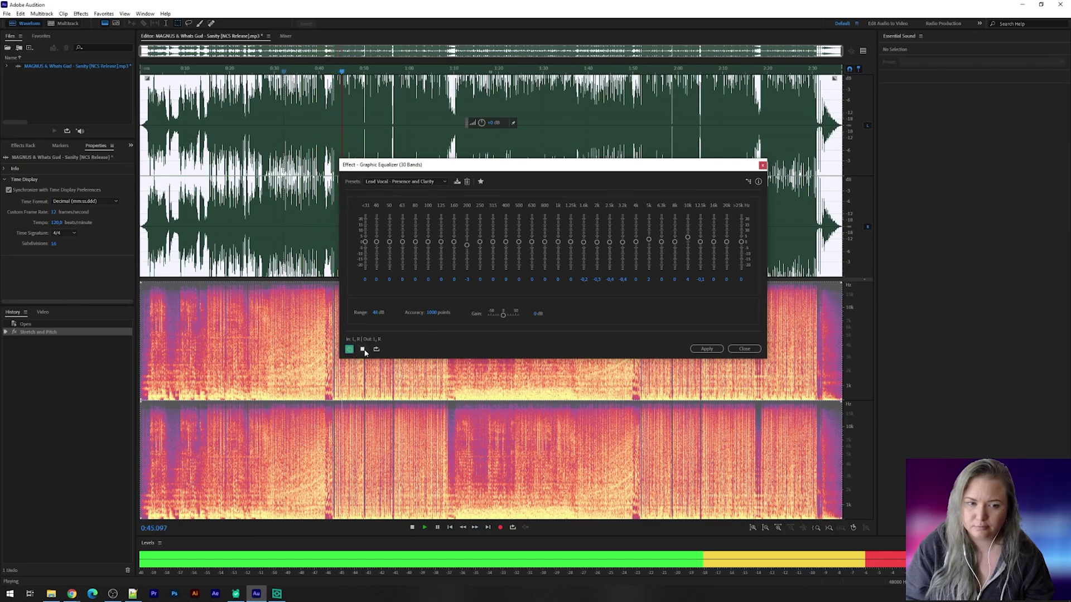
left_click(363, 349)
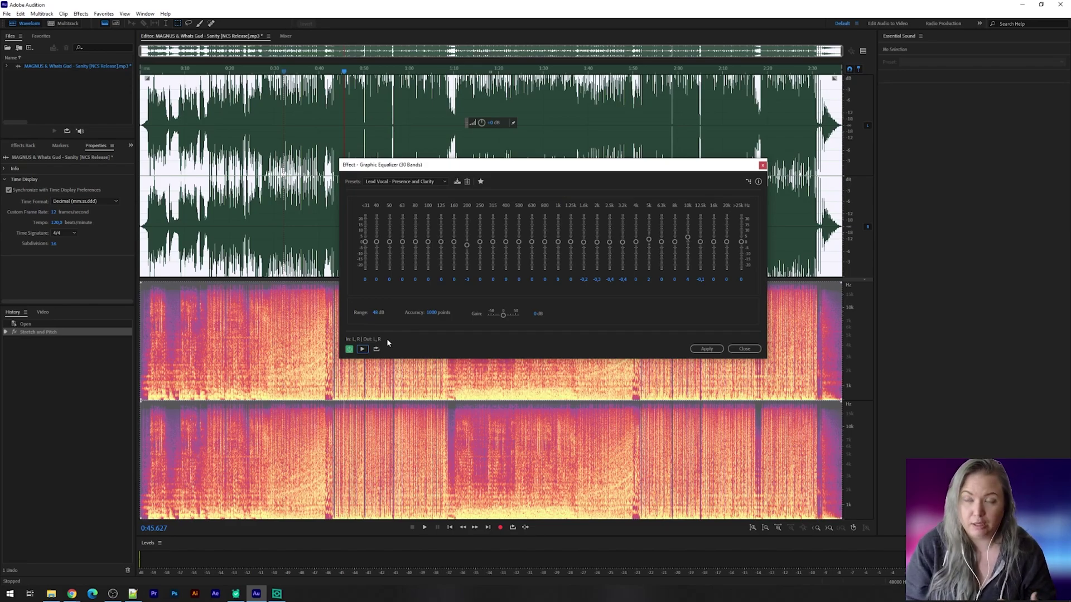
Set the equalizer gain to -2 dB and apply the Lead Vocal preset to the song
left_click(536, 314)
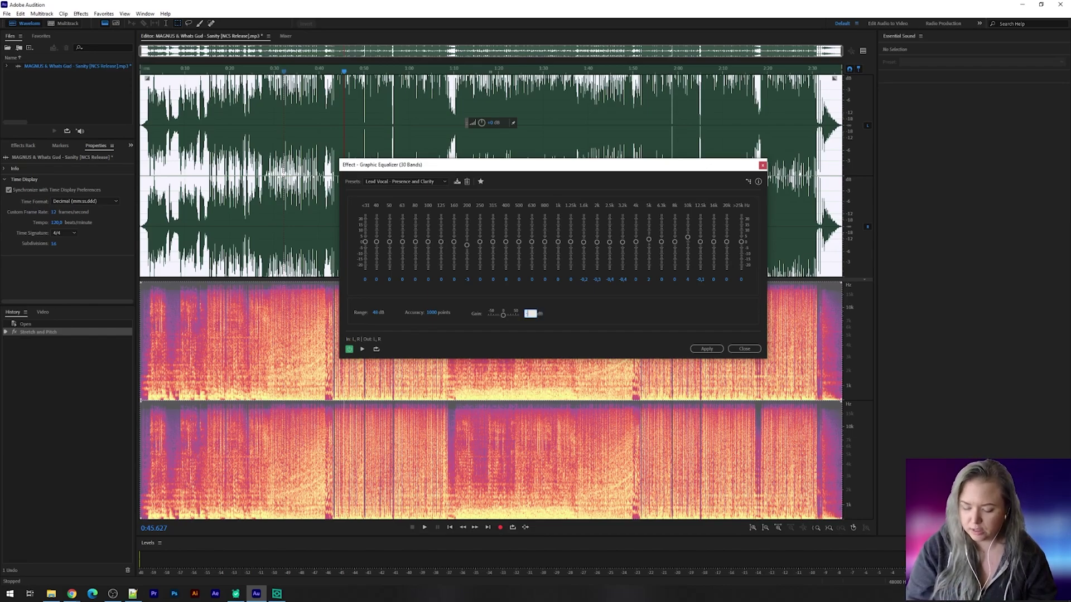
key("Return")
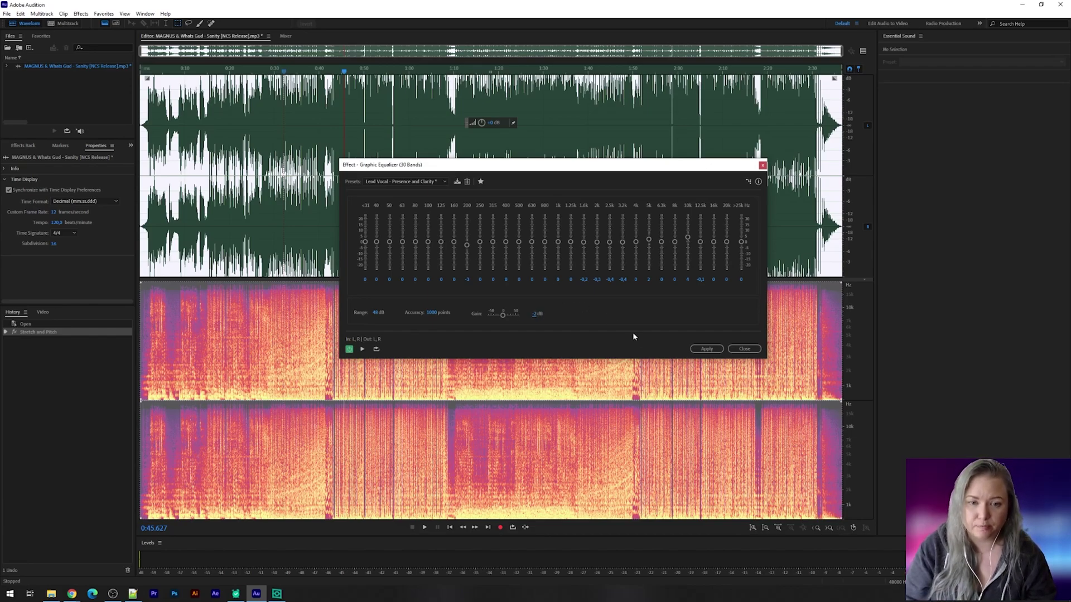
left_click(704, 348)
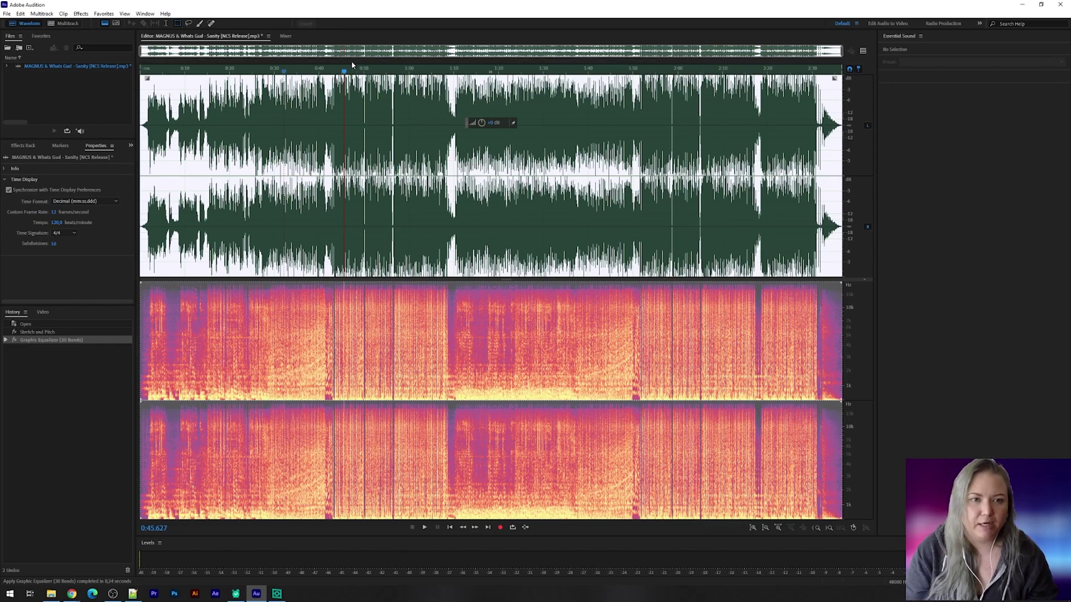
Move the playhead to about 0:36 and load the Bass - Increased Clarity preset in a 30-band EQ
left_click(301, 95)
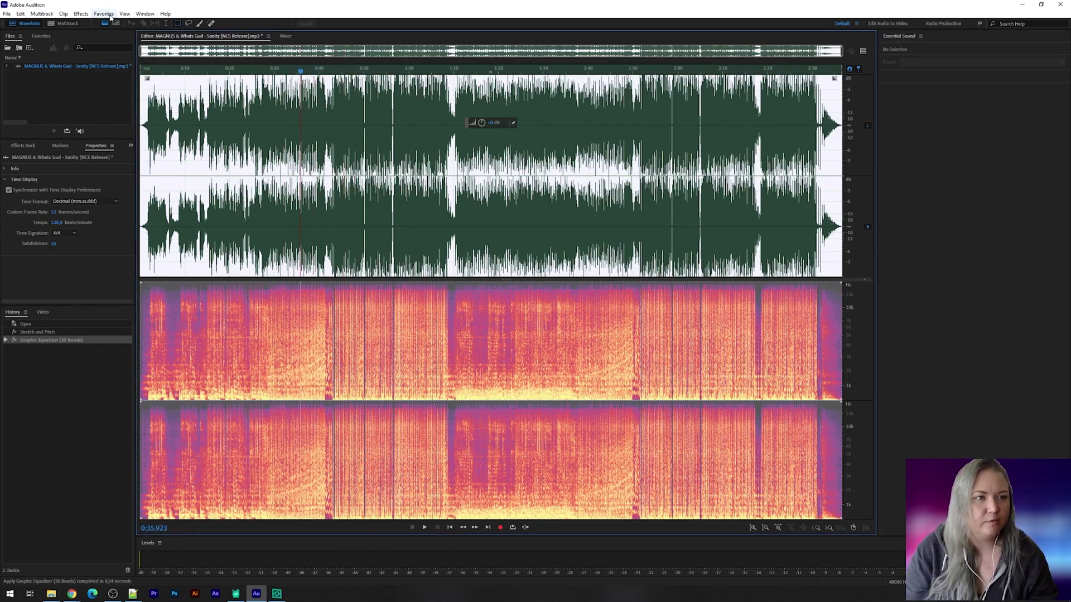
left_click(81, 14)
mouse_move(123, 142)
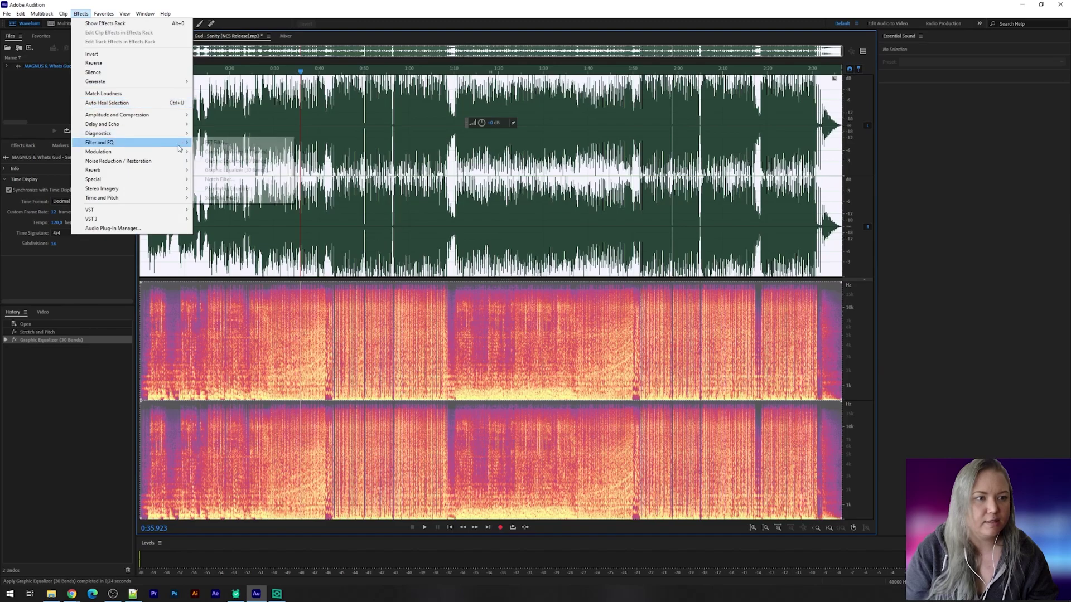
left_click(231, 170)
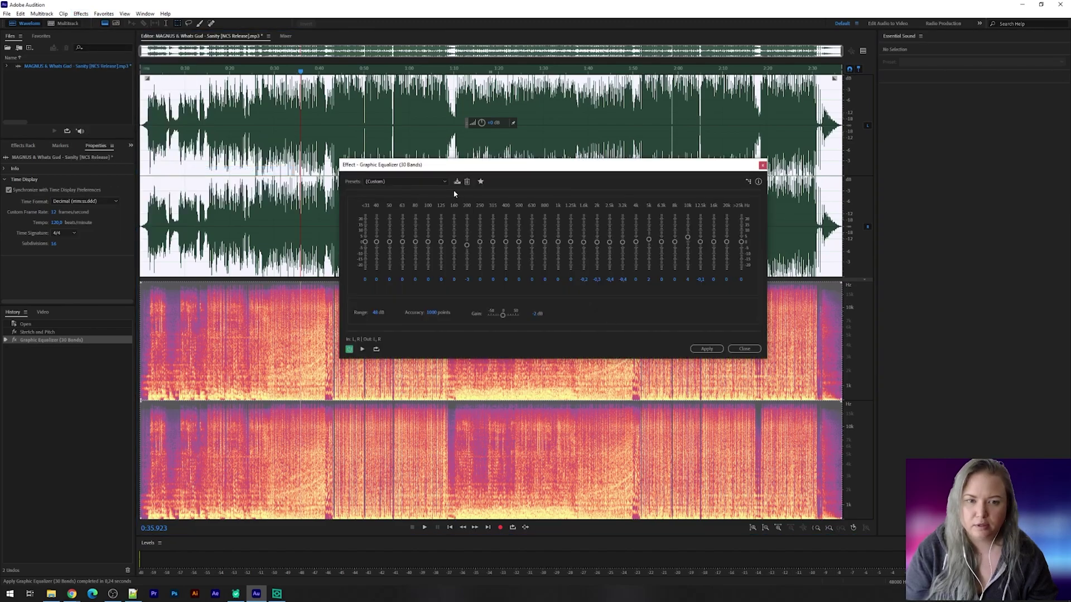
left_click(440, 181)
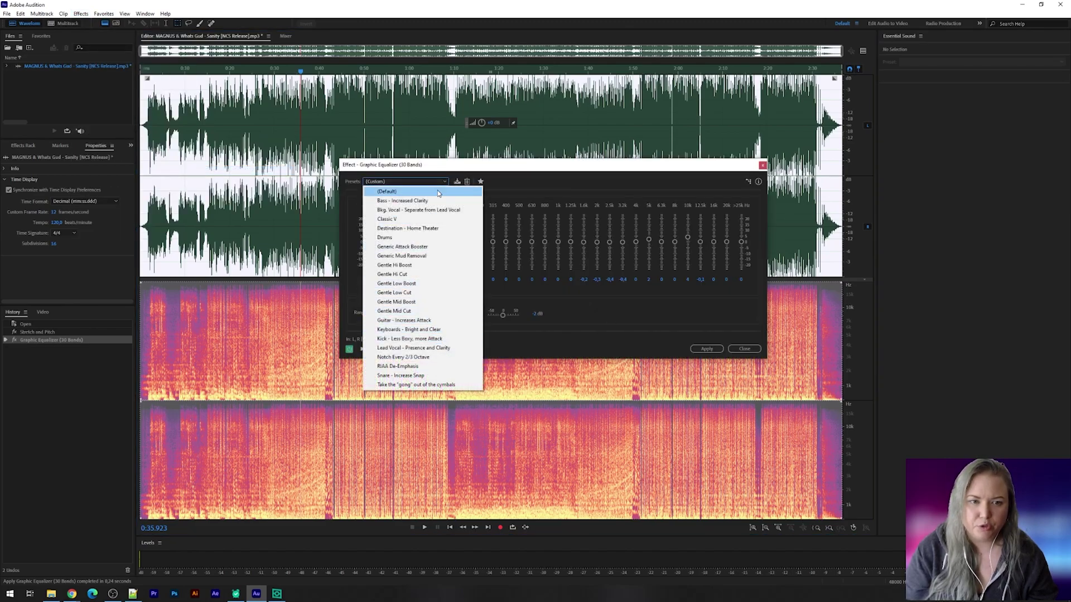
left_click(424, 201)
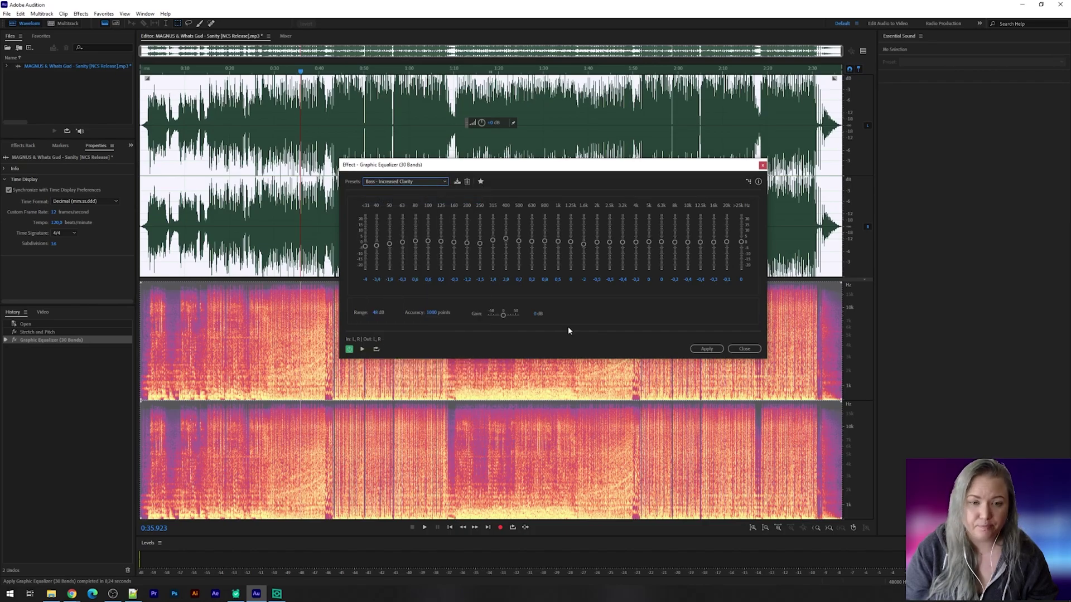
Preview the Bass - Increased Clarity EQ, bypassing and re-enabling it to compare
left_click(348, 350)
left_click(362, 349)
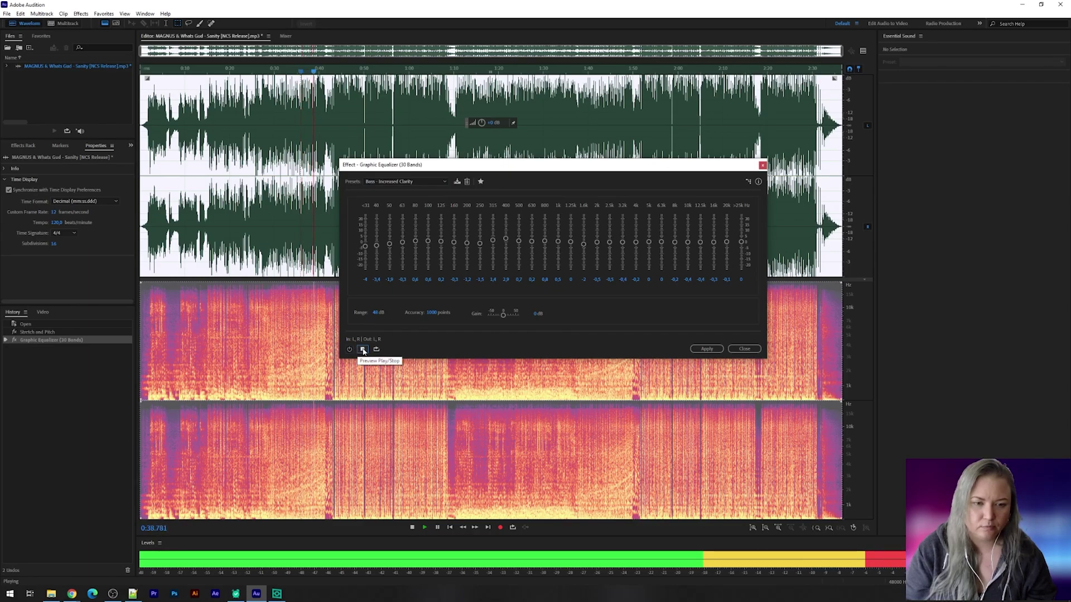
left_click(362, 349)
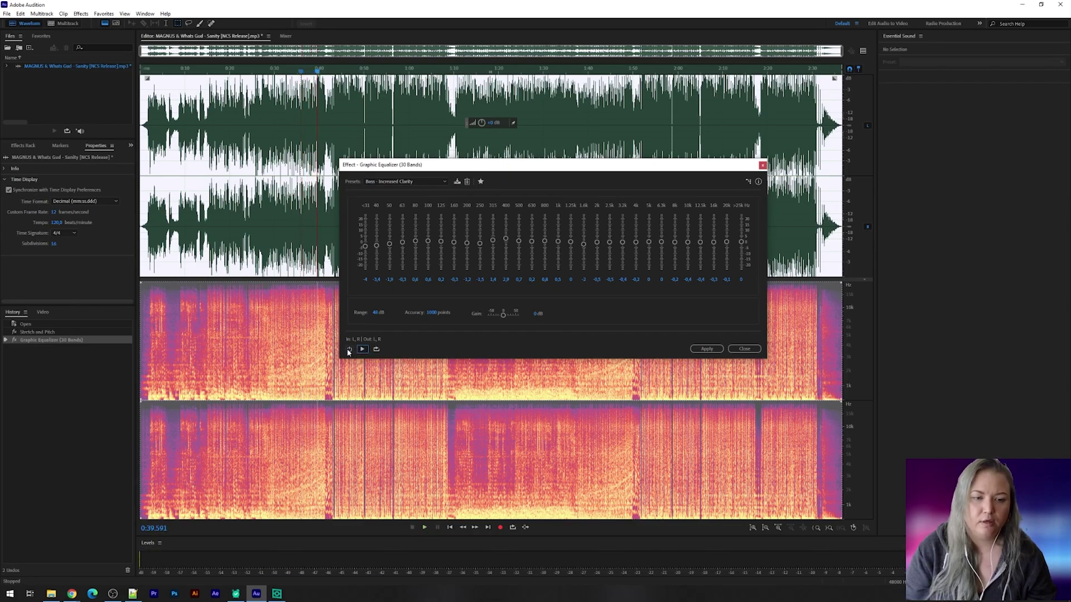
left_click(349, 350)
left_click(362, 350)
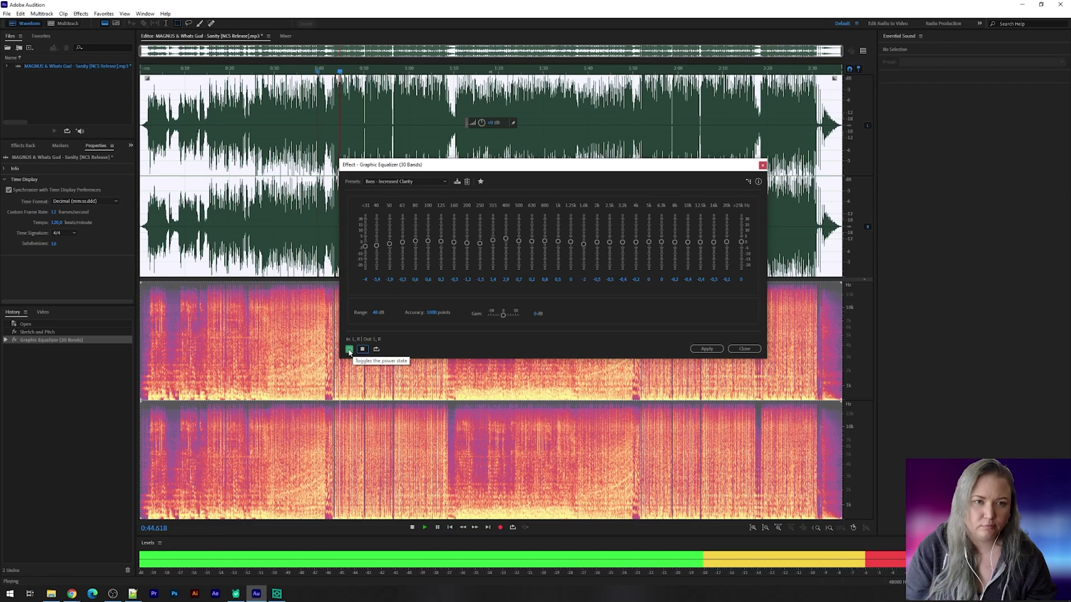
left_click(349, 350)
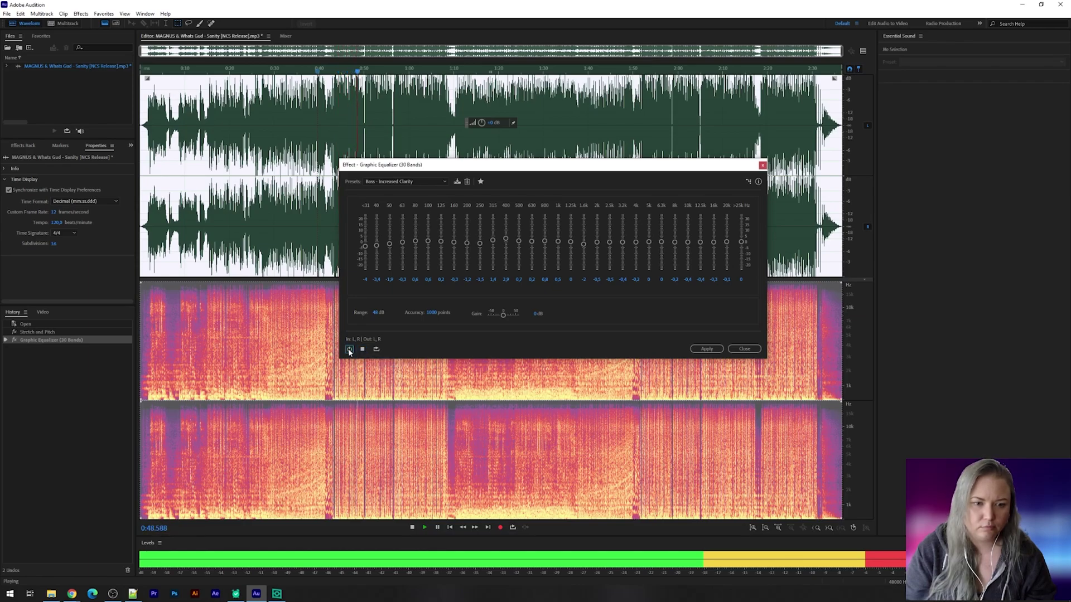
left_click(349, 350)
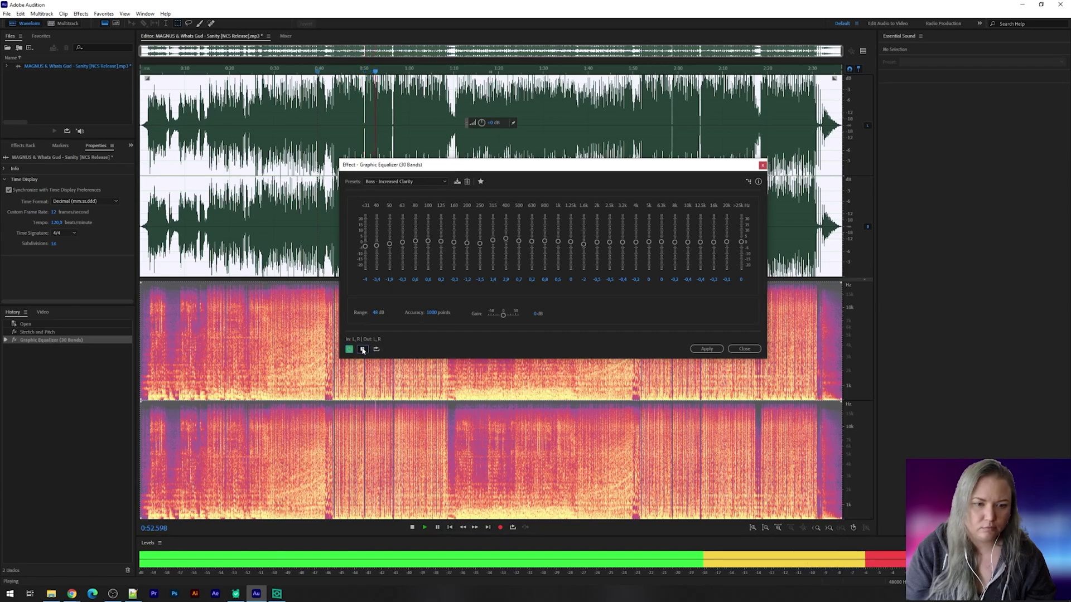
left_click(364, 350)
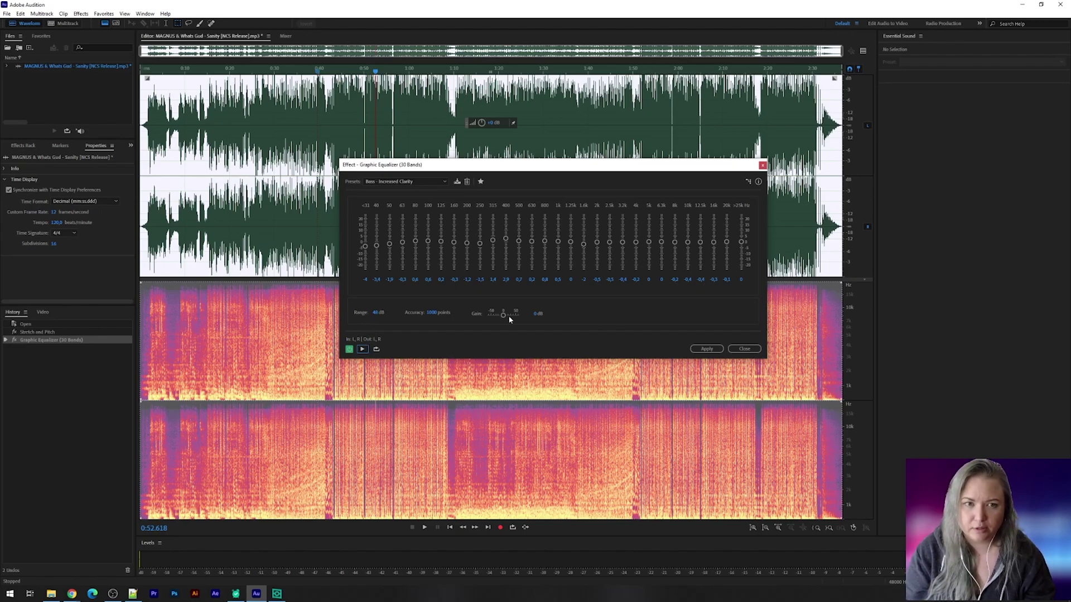
Apply the Bass - Increased Clarity EQ, then load Kick - Less Boxy, more Attack in a new 30-band EQ
left_click(707, 349)
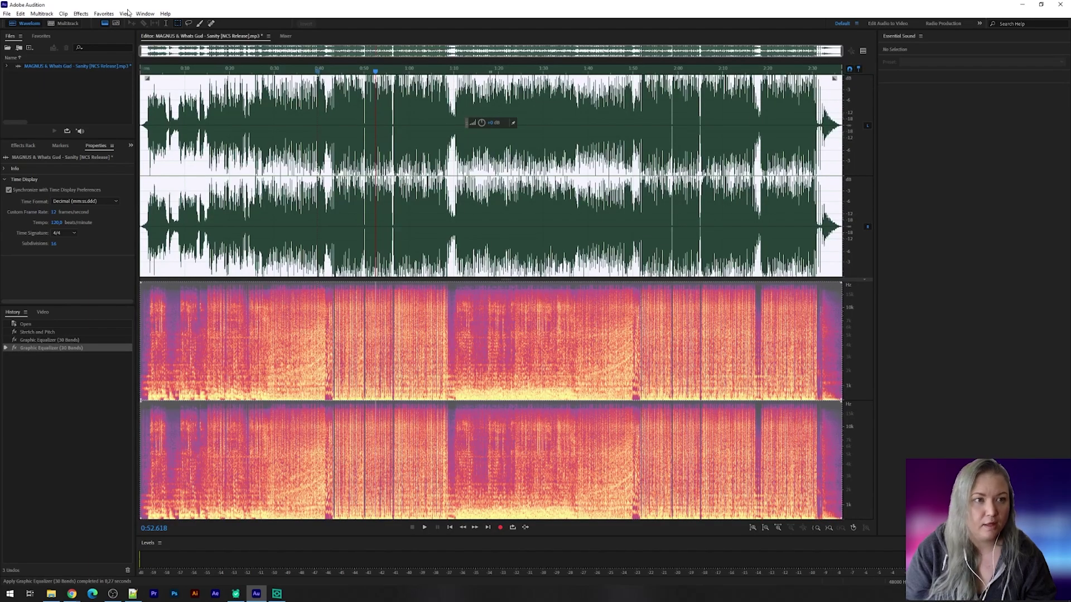
left_click(81, 13)
mouse_move(130, 142)
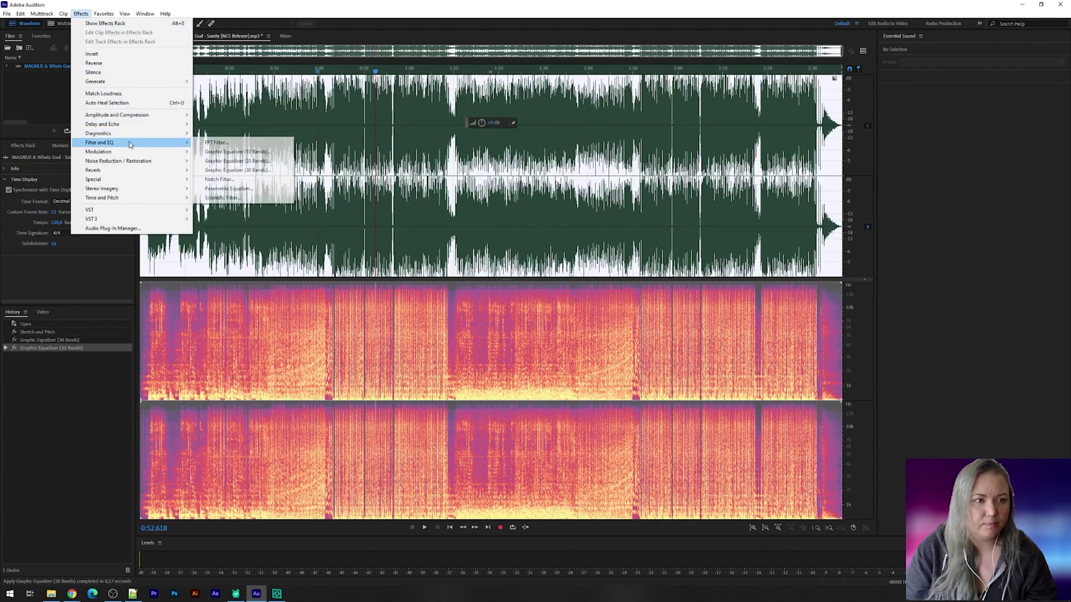
left_click(252, 171)
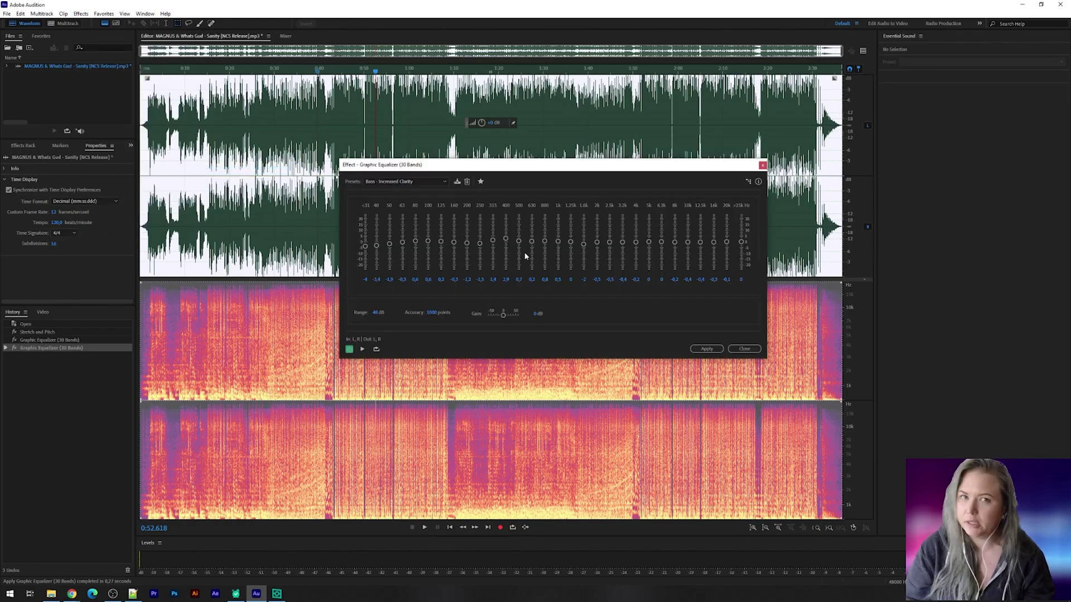
left_click(446, 181)
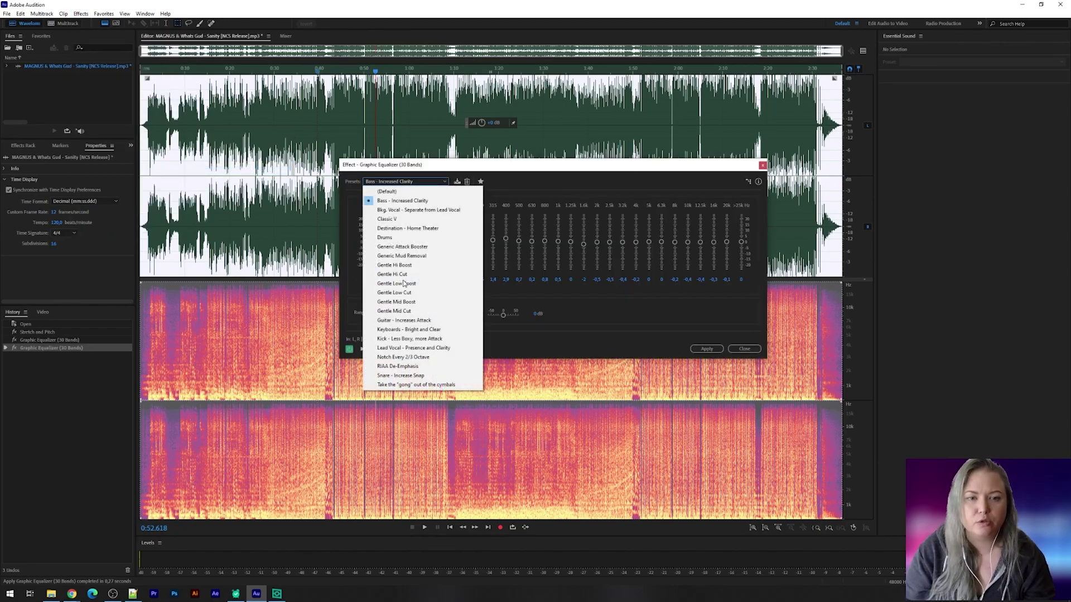
left_click(424, 340)
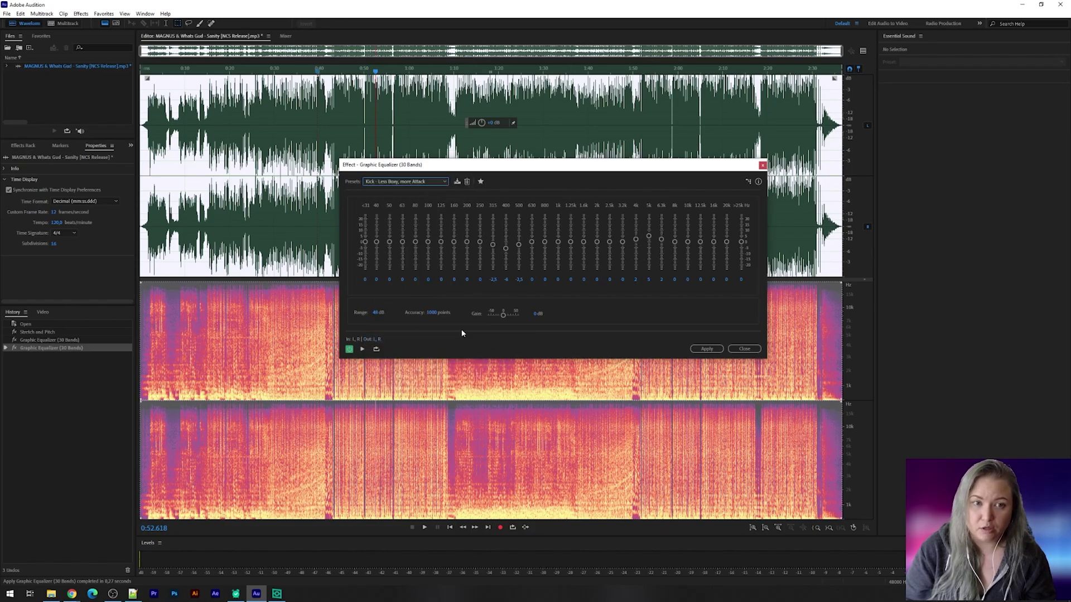
Preview the Kick - Less Boxy, more Attack preset with the equalizer switched on, then stop
left_click(362, 349)
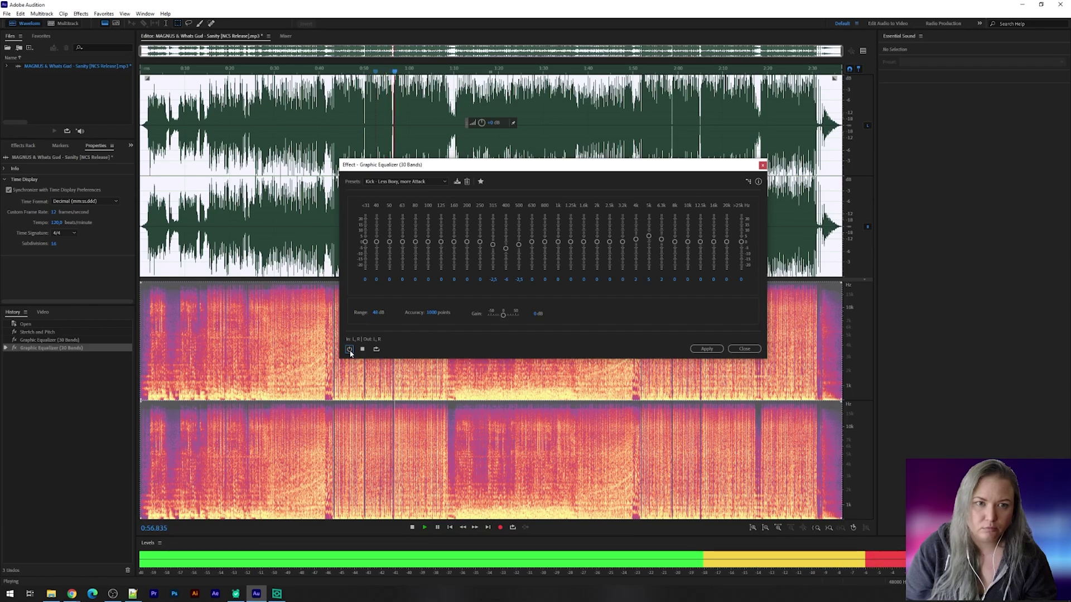
left_click(349, 349)
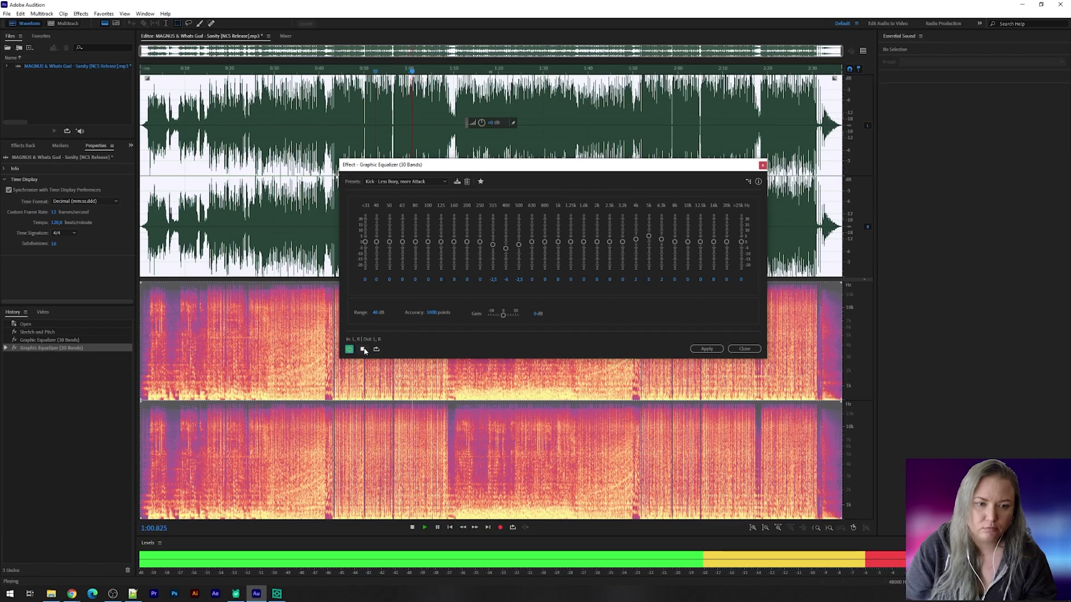
left_click(363, 349)
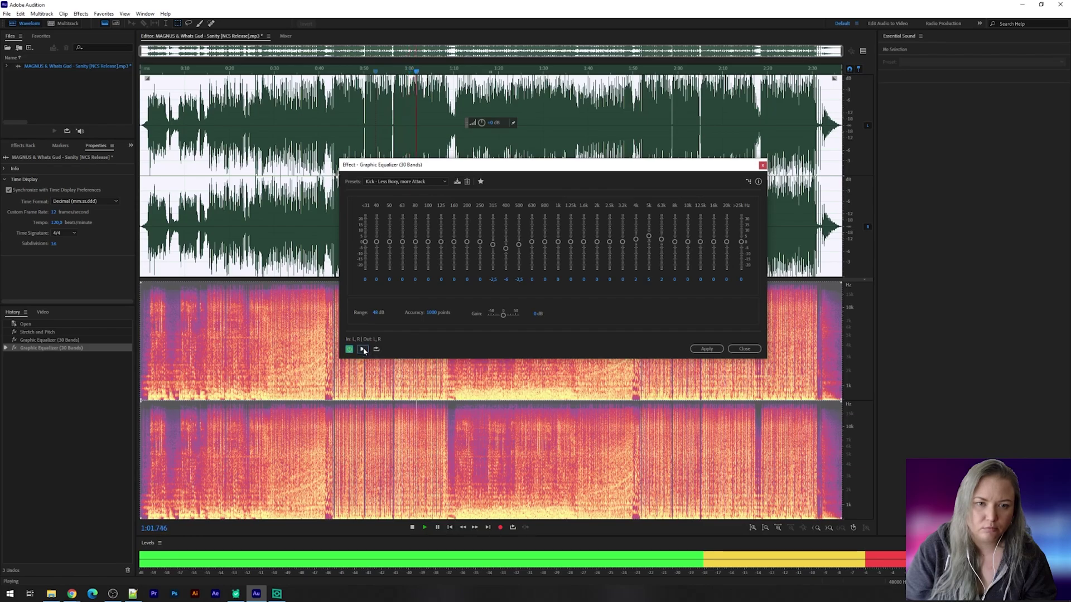
left_click(444, 183)
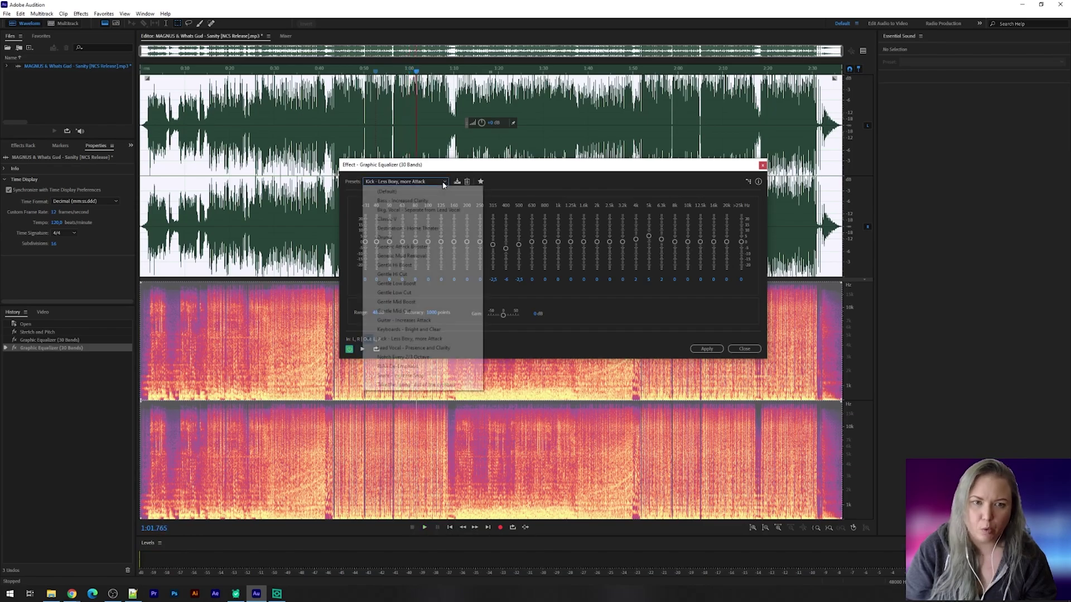
Select the Keyboards - Bright and Clear preset, preview it against the bypassed sound, then apply it
left_click(410, 329)
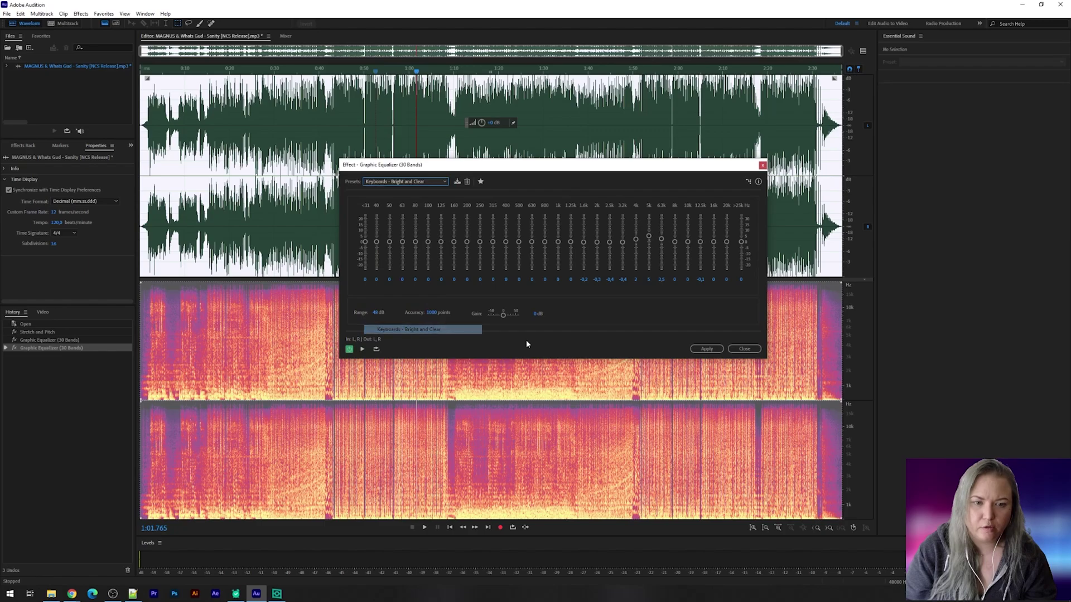
left_click(362, 350)
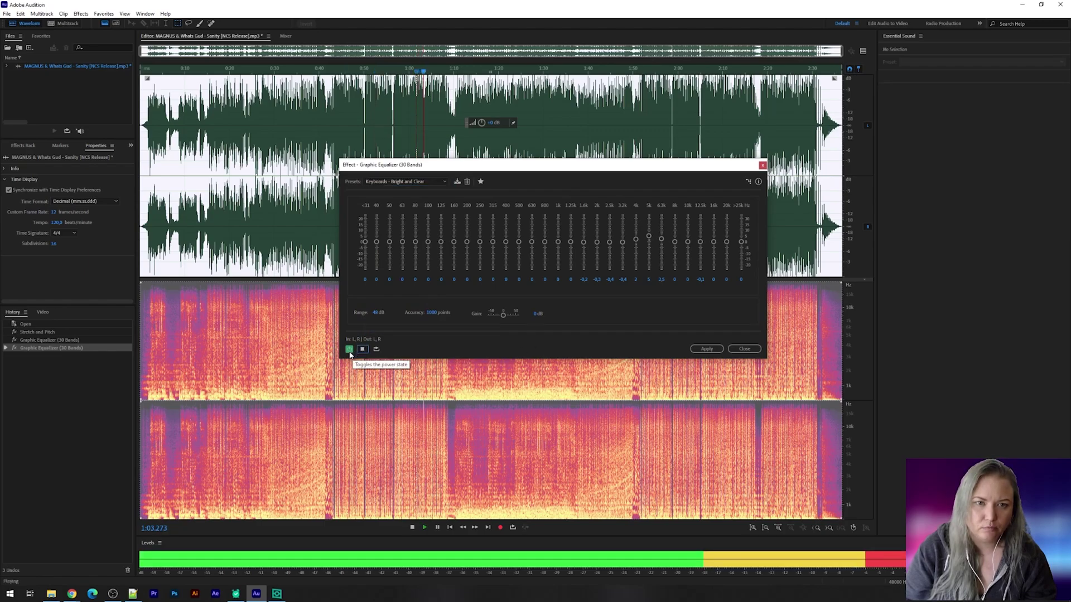
left_click(350, 352)
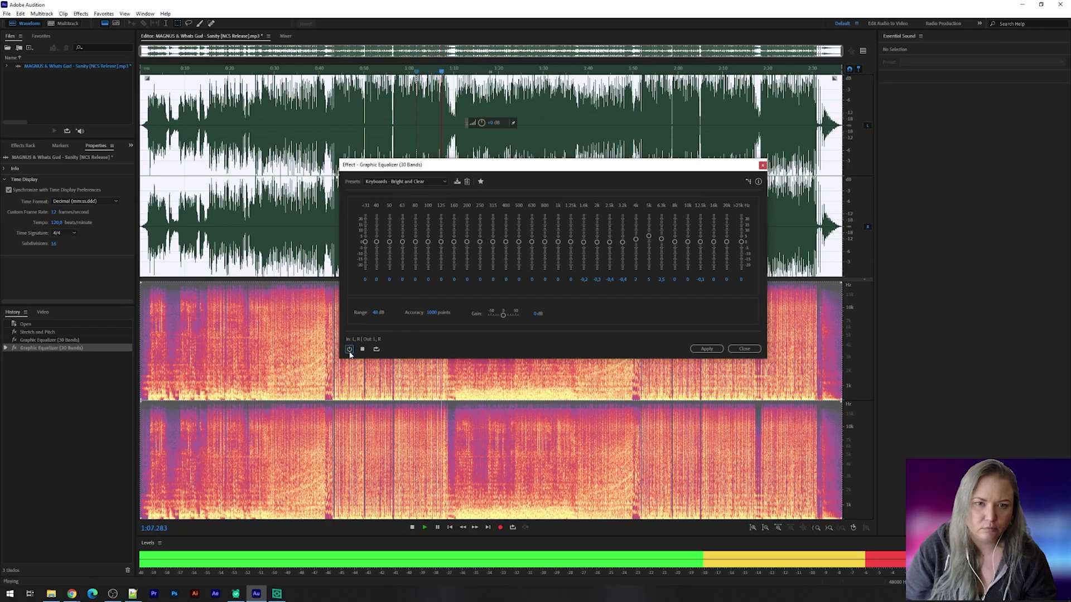
left_click(350, 350)
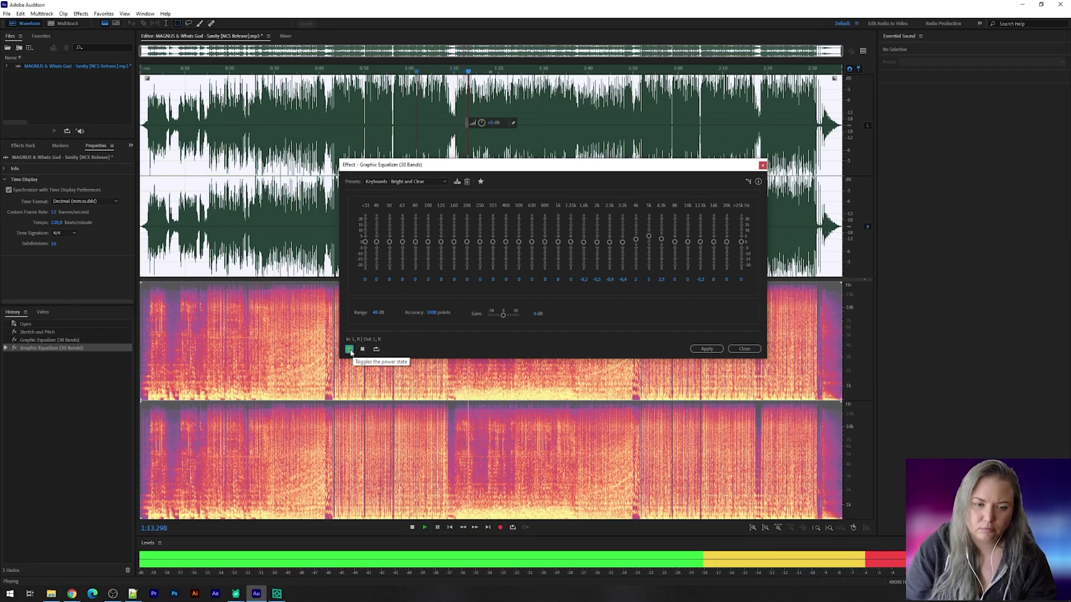
left_click(349, 349)
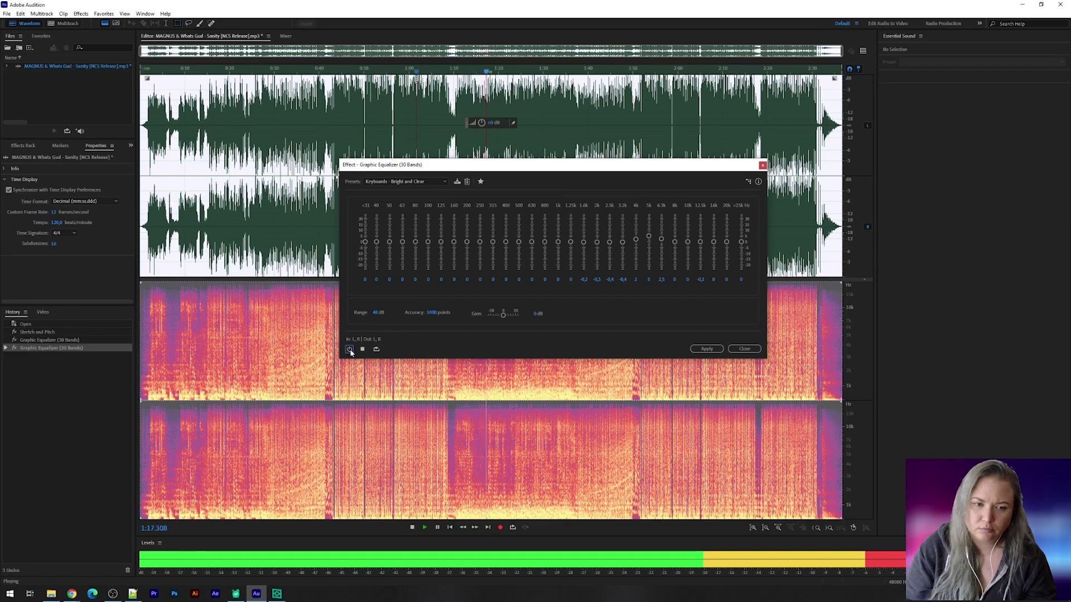
left_click(350, 350)
left_click(363, 350)
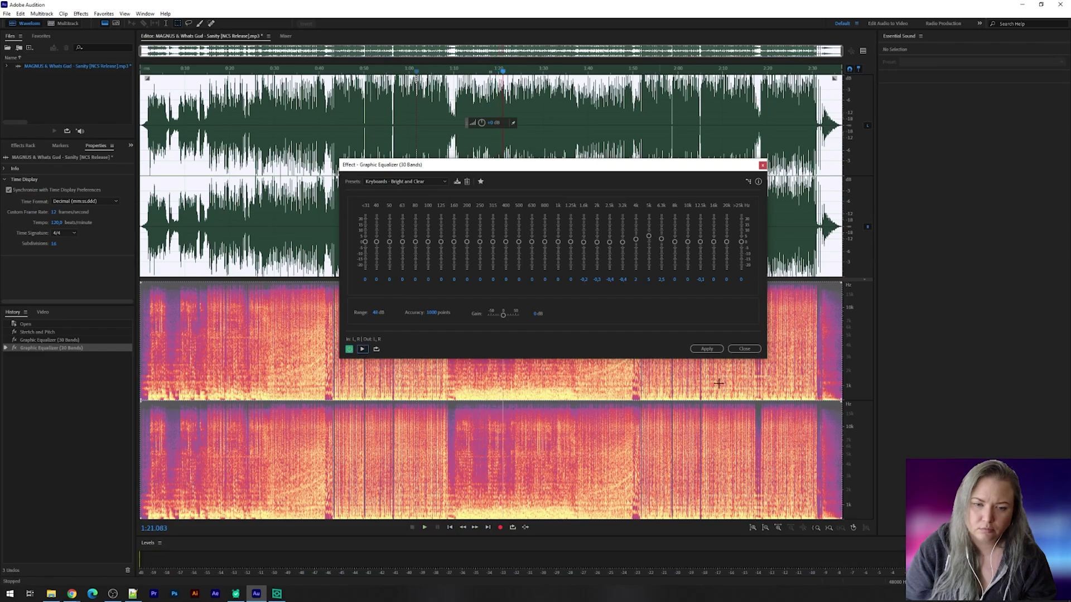
left_click(710, 349)
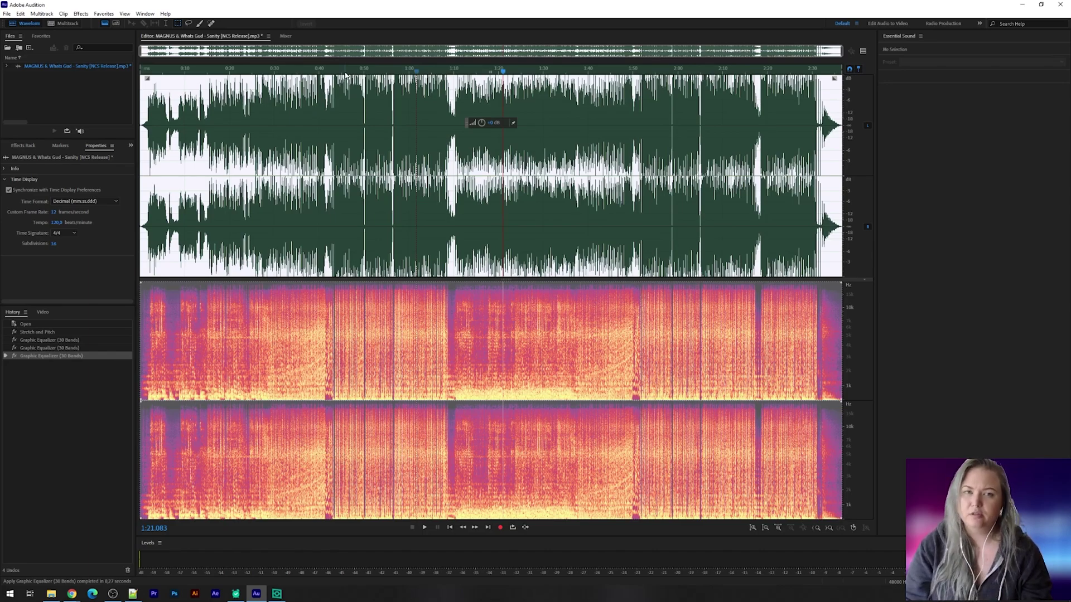
left_click(87, 15)
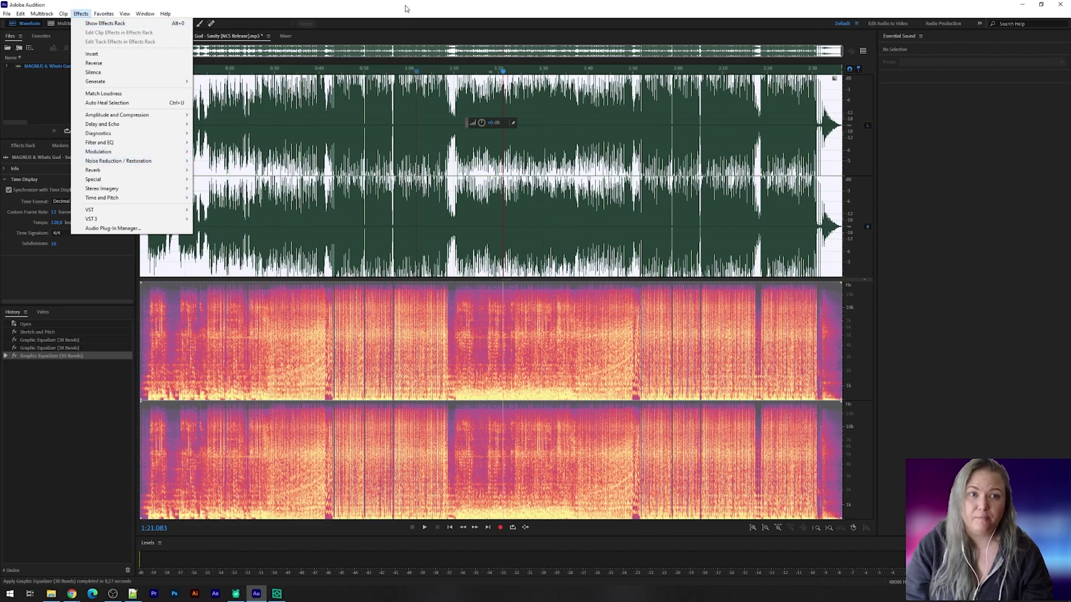
left_click(384, 9)
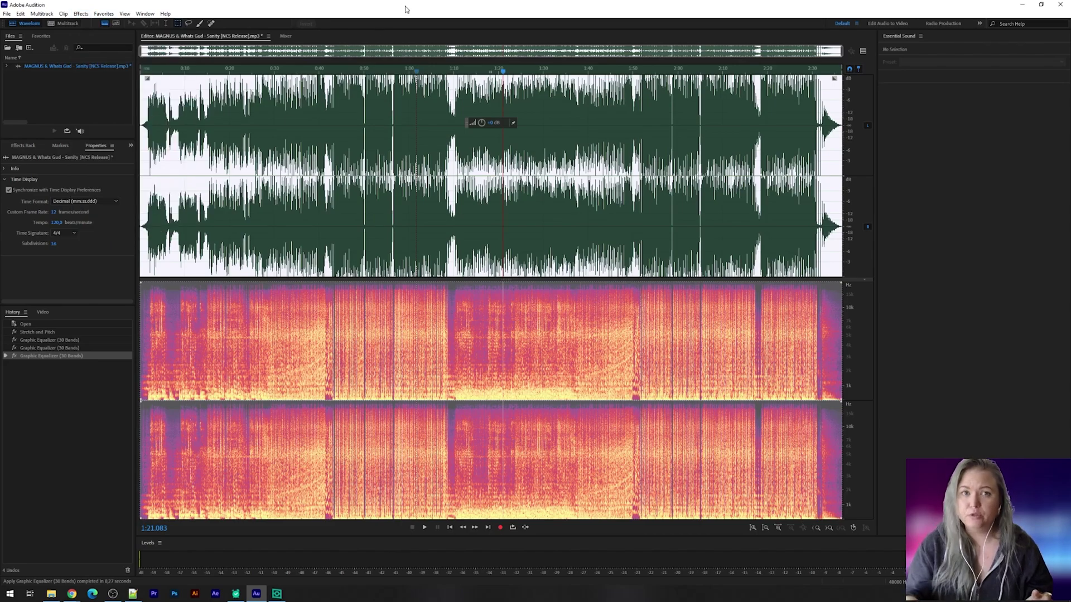